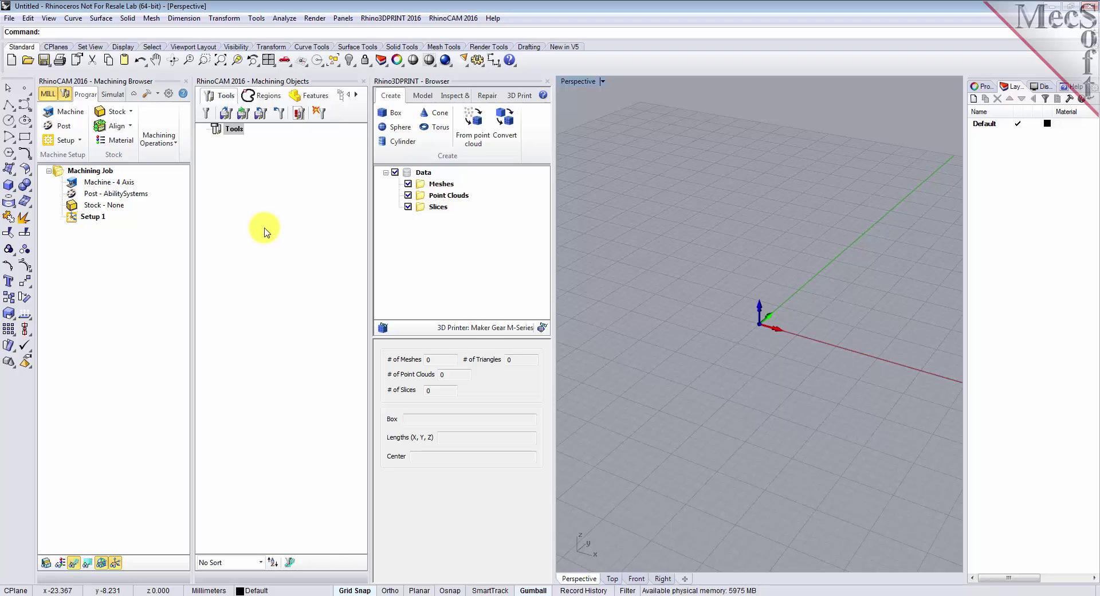
- Close the Machining Browser, Machining Objects and Rhino3DPRINT Browser panels
click(186, 80)
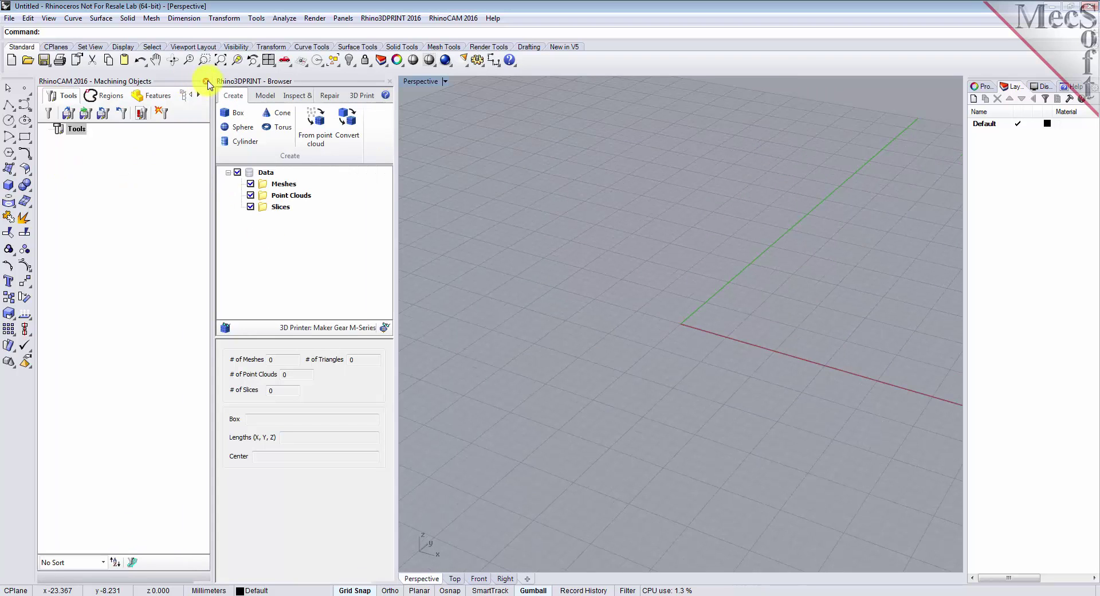
click(206, 81)
click(212, 82)
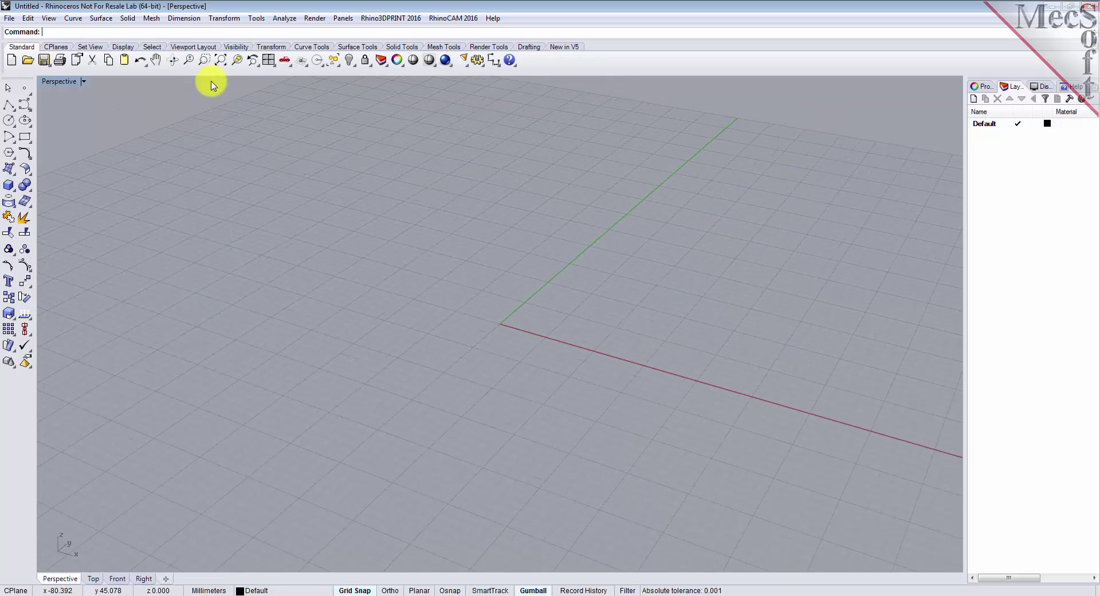
- Launch the NEST module from the RhinoCAM 2016 menu
click(479, 18)
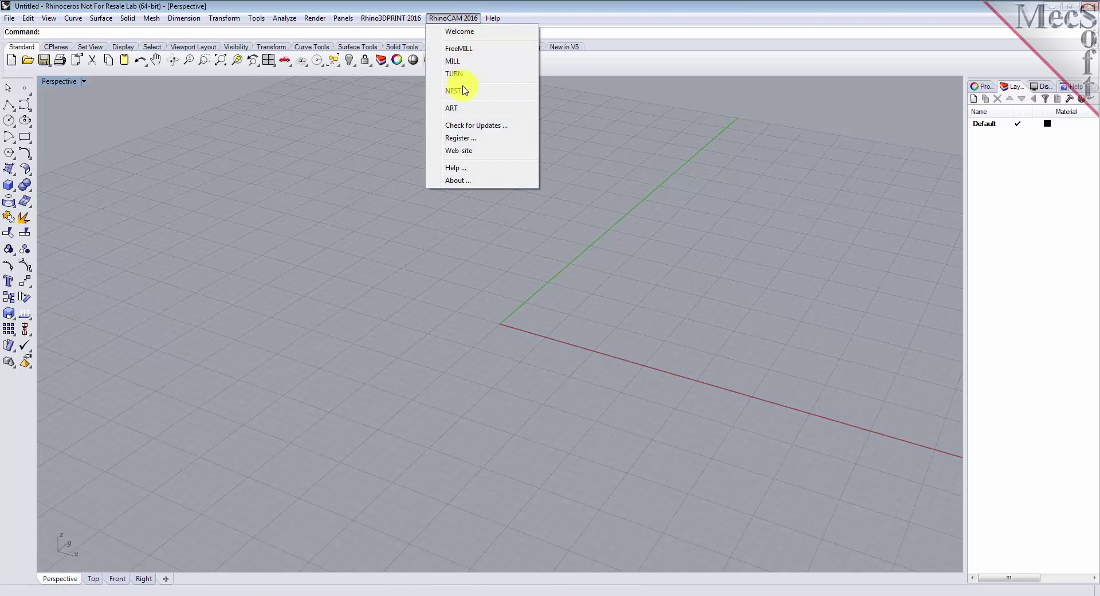
click(486, 98)
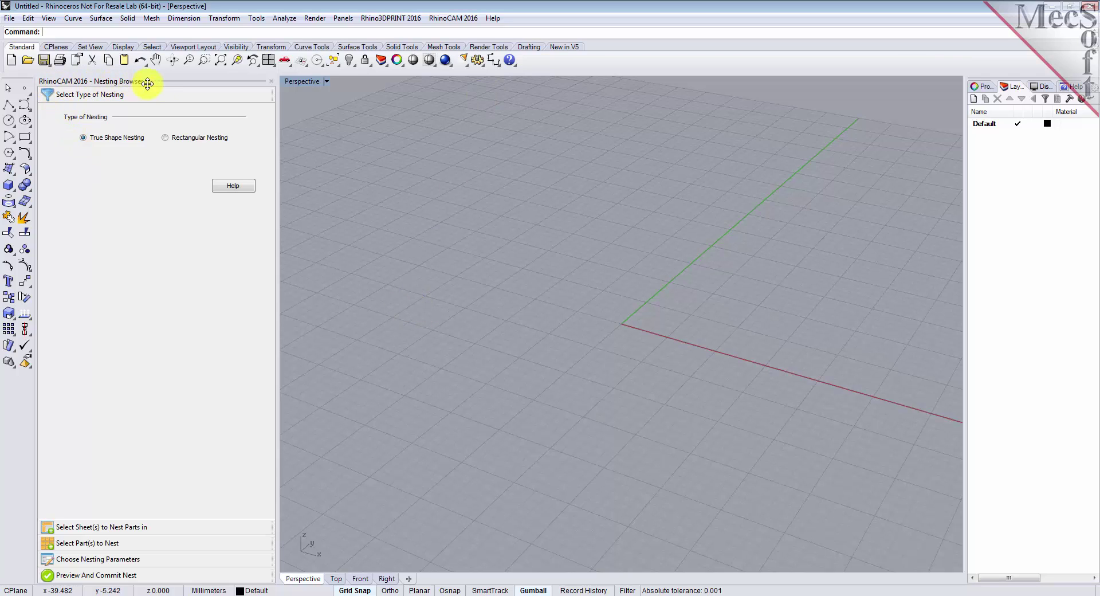
- Review each Nesting Browser section, return to Select Type of Nesting, and widen the panel
click(86, 102)
click(90, 530)
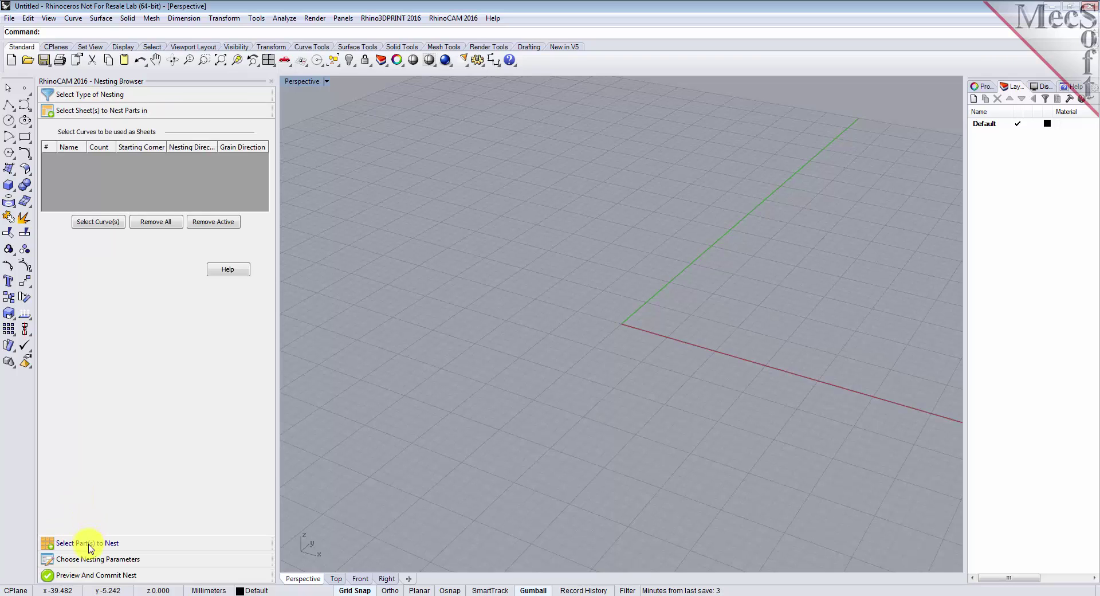
click(90, 545)
click(88, 562)
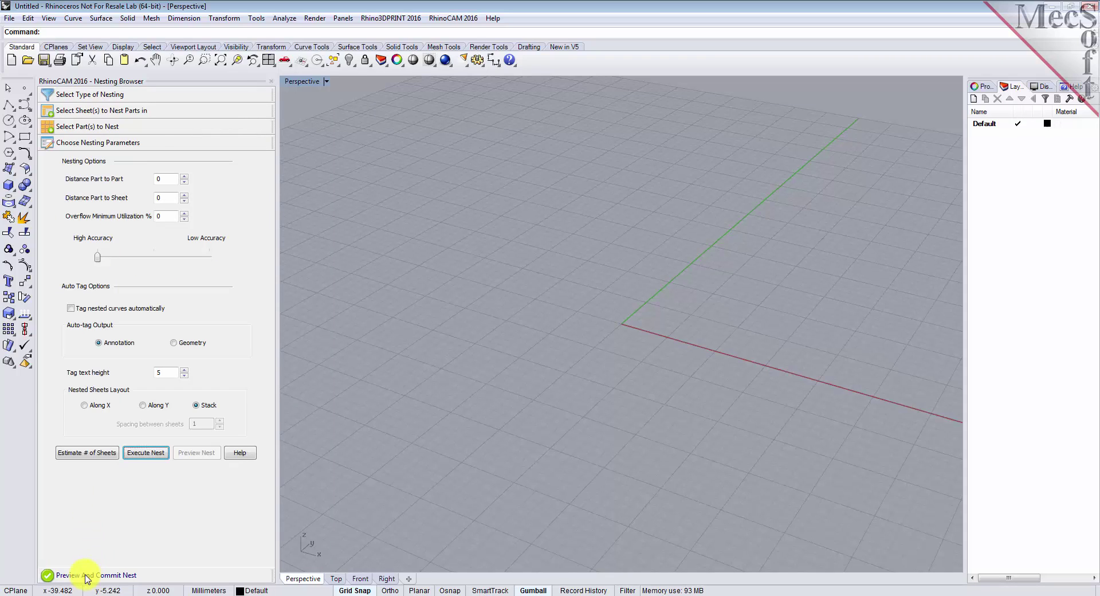
click(86, 574)
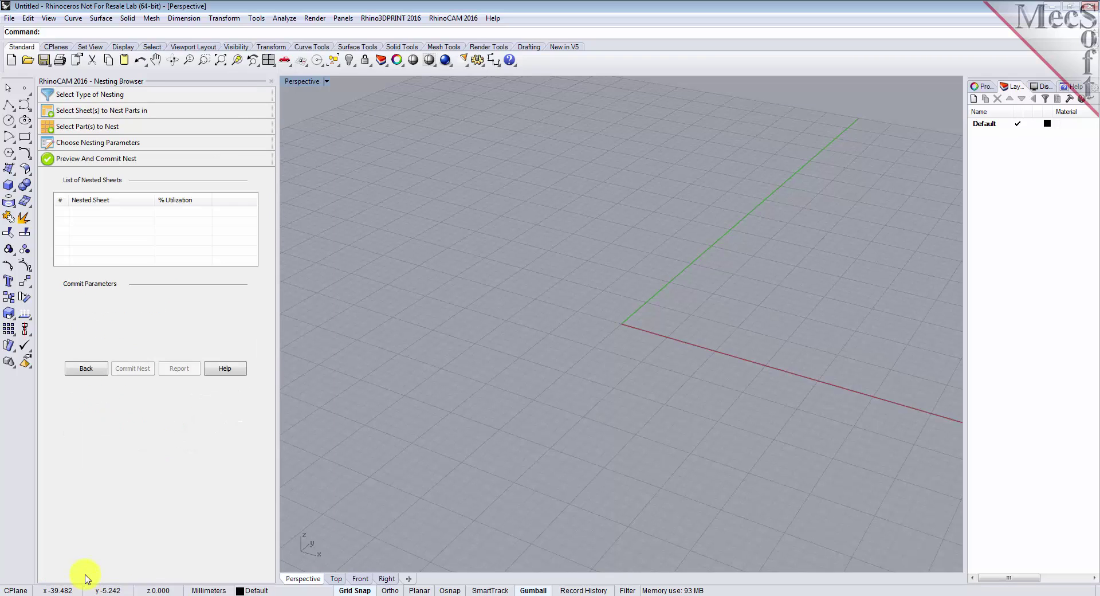
click(140, 97)
mouse_move(278, 290)
mouse_down()
mouse_move(326, 299)
mouse_move(280, 298)
mouse_up()
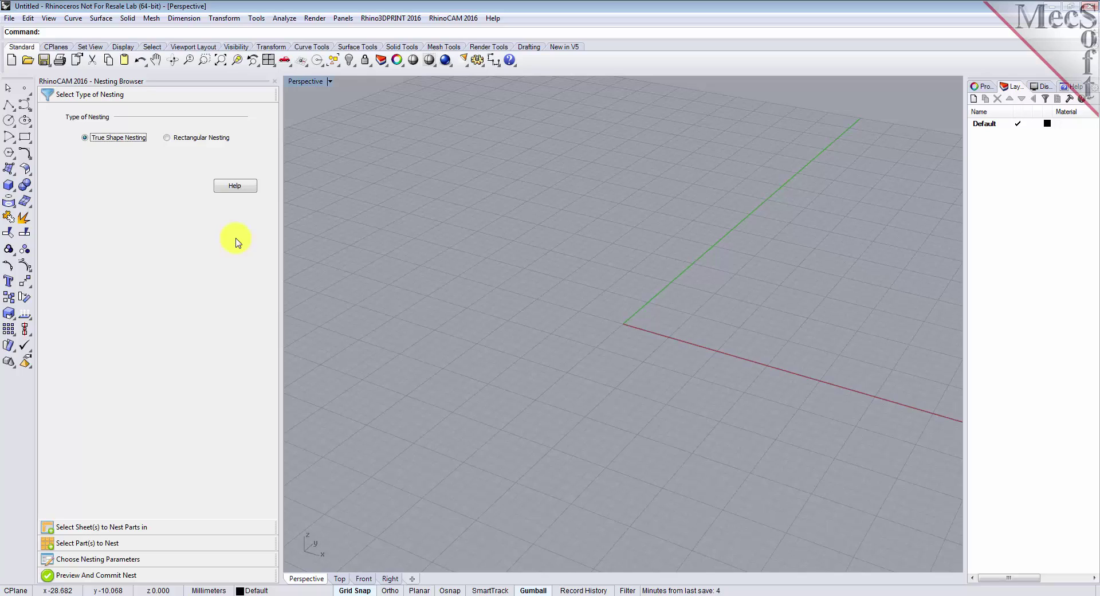
- Open RectangularNESTQuickStartTutorial.3dm from the RhinoCAM QuickStart folder
click(30, 64)
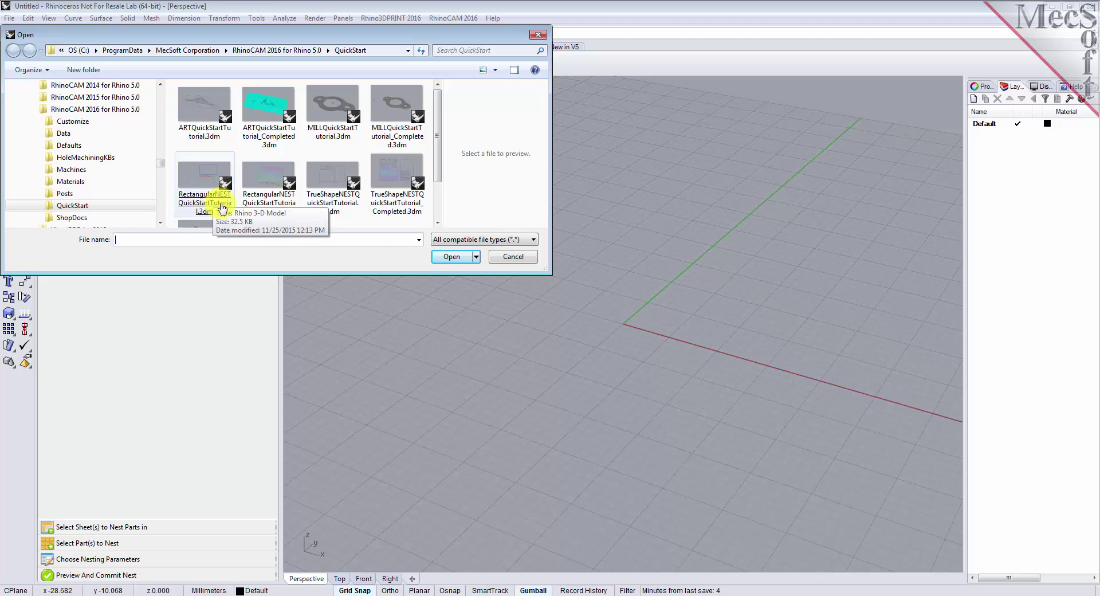
click(213, 188)
double_click(214, 188)
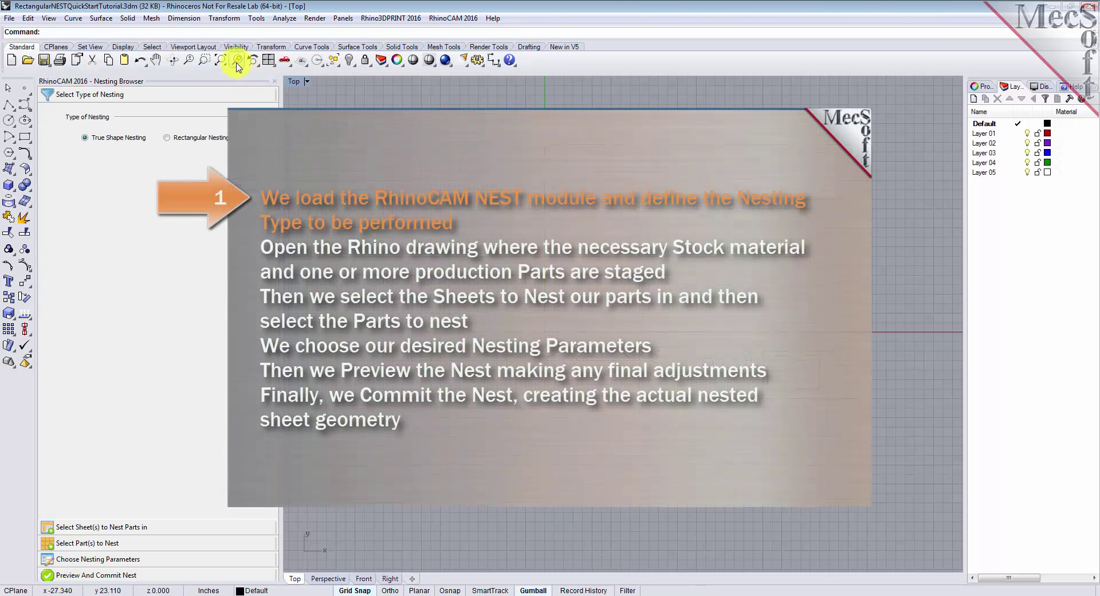
- Zoom extents so the sheet outline and six part profiles fill the view
click(222, 61)
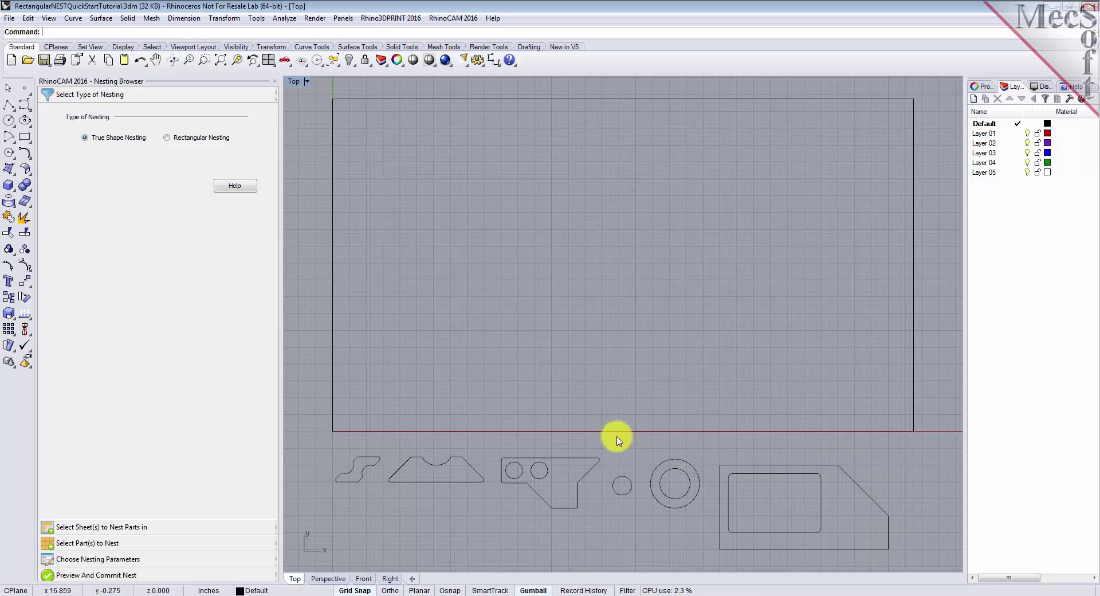
click(617, 101)
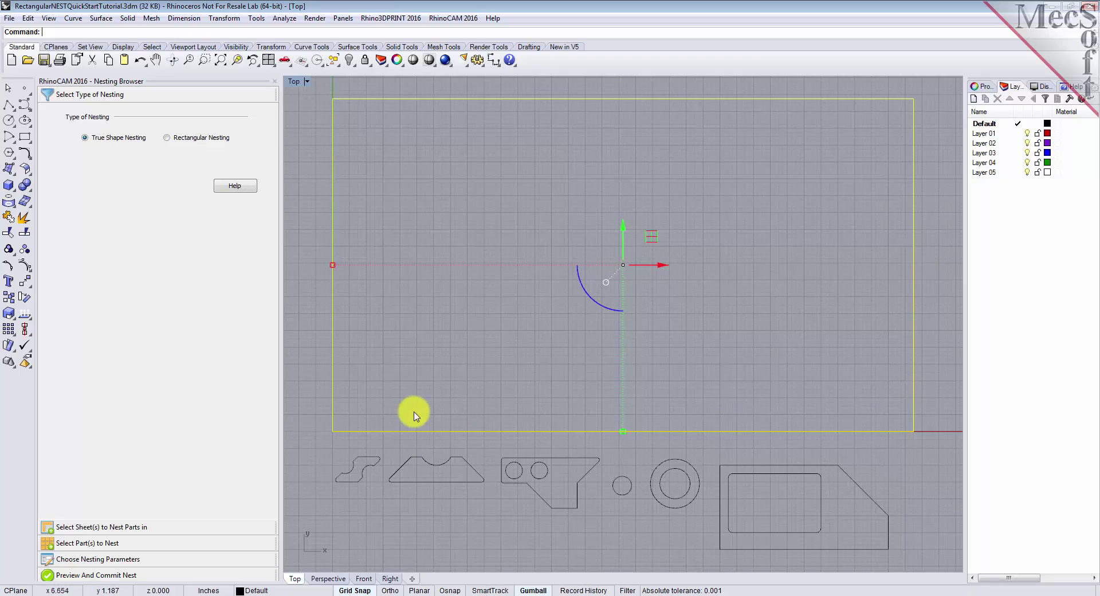
click(325, 447)
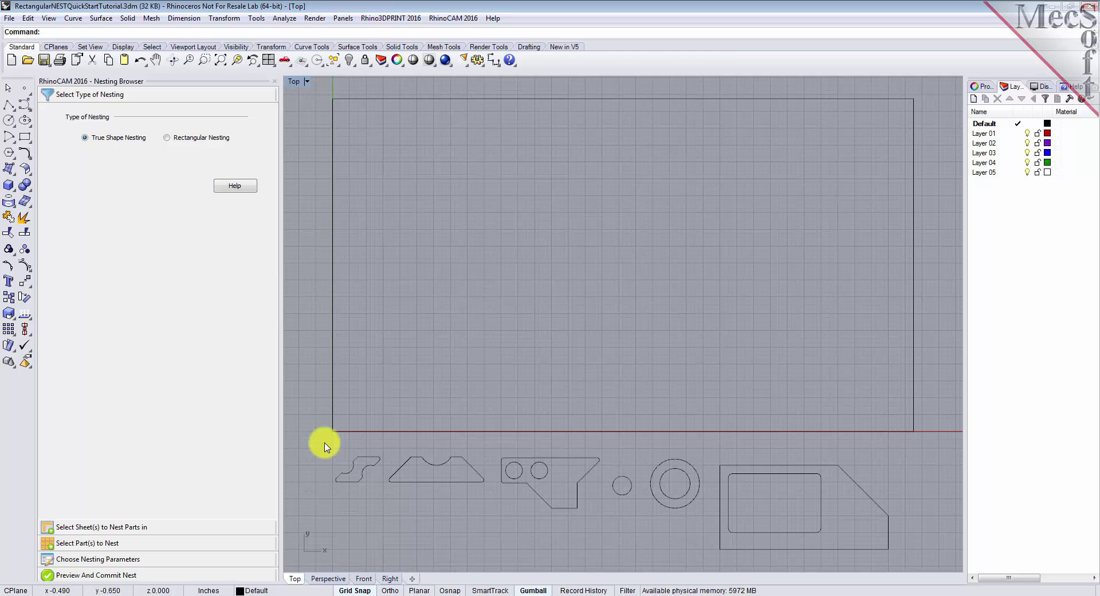
drag(325, 446, 906, 562)
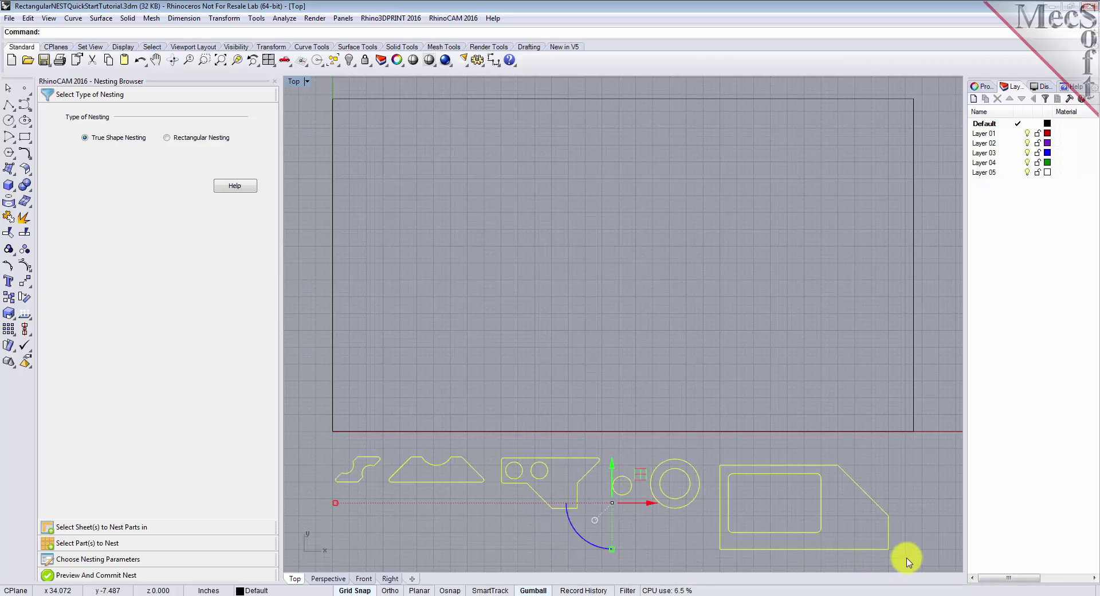
click(325, 451)
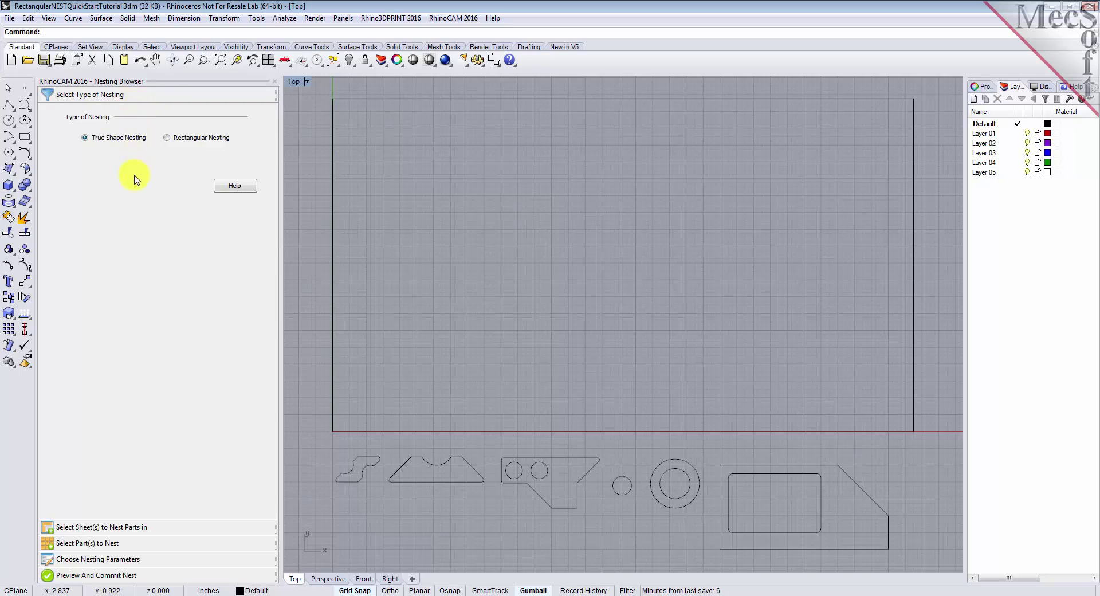
- Switch the nesting type from True Shape to Rectangular Nesting
click(166, 138)
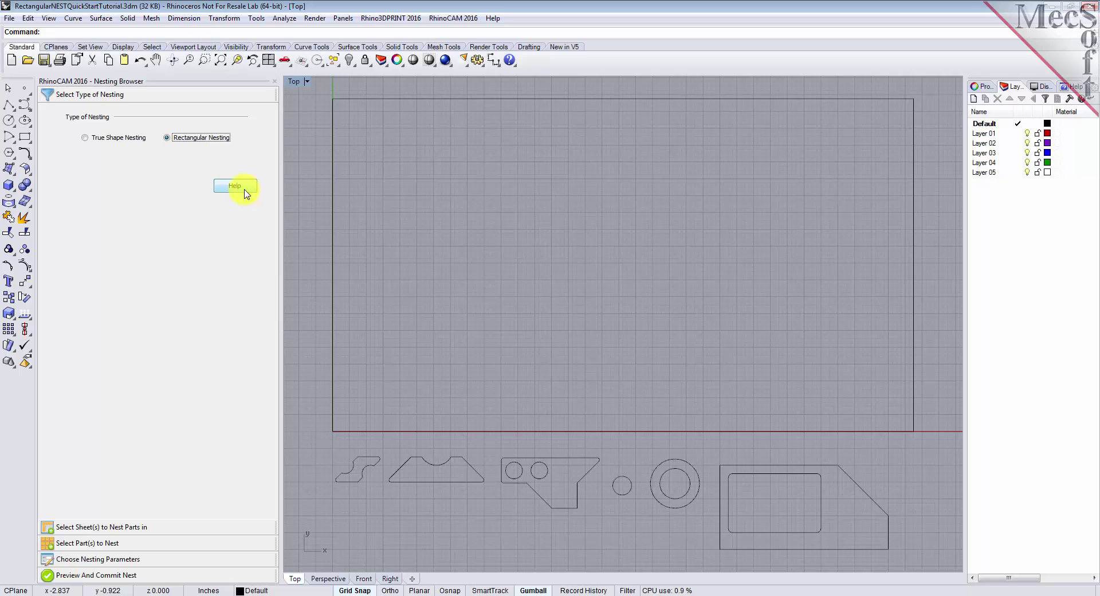
click(244, 189)
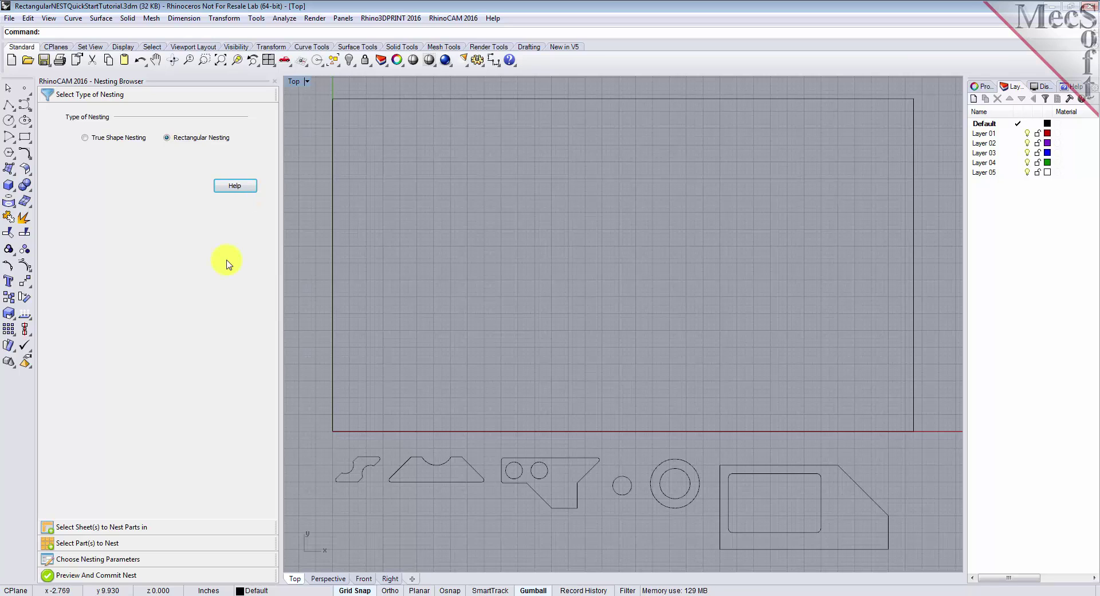
- Pick the large rectangle as the stock sheet, adding Sheet 1 to the list
click(109, 530)
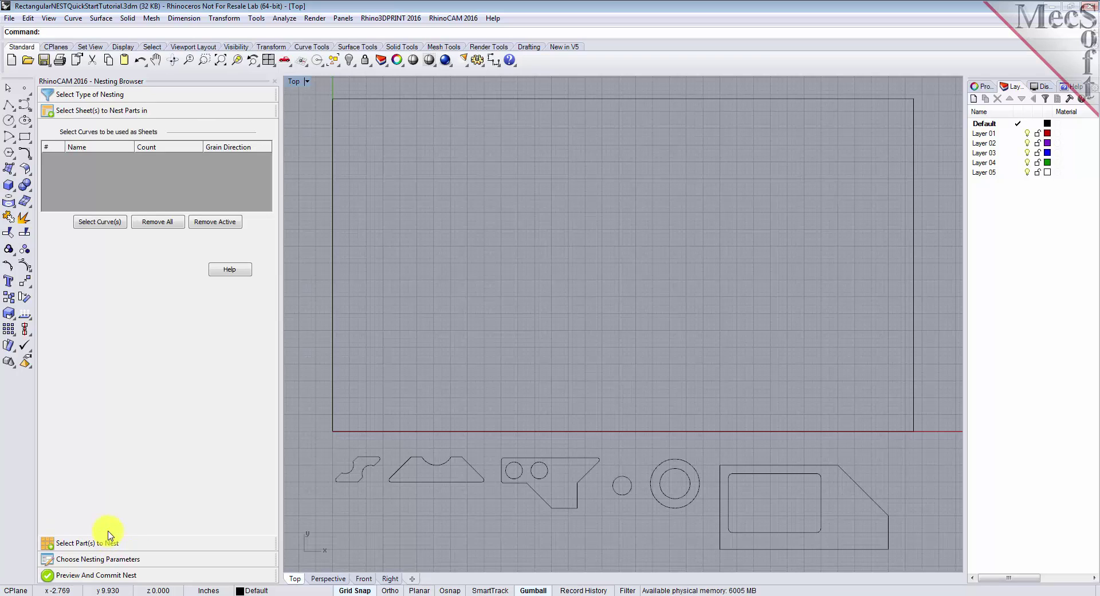
click(109, 228)
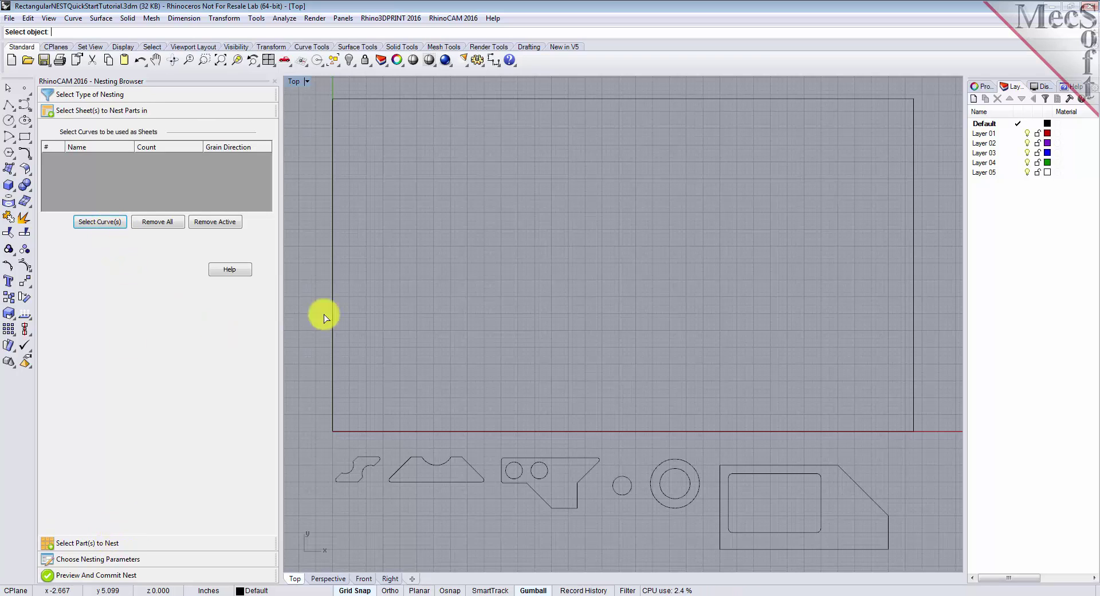
click(391, 99)
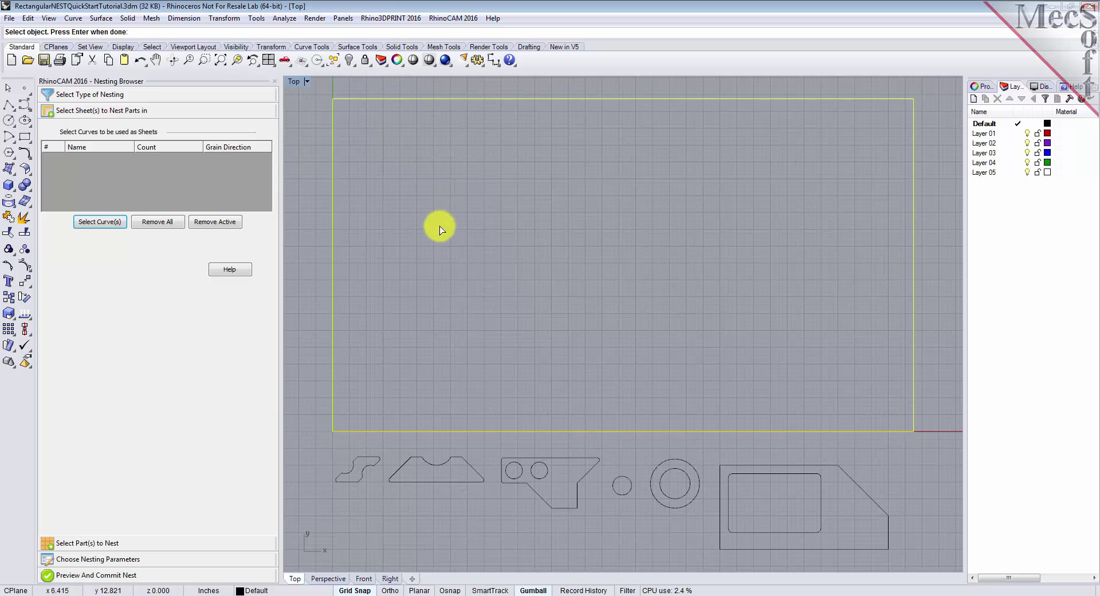
key(Return)
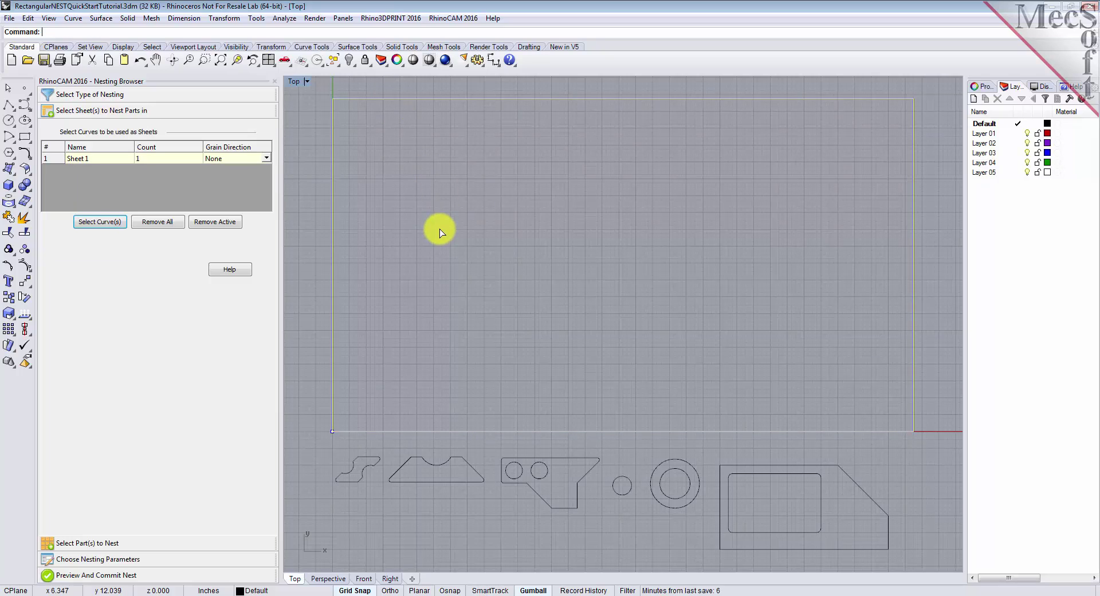
- Set Sheet 1's count to 2
click(70, 159)
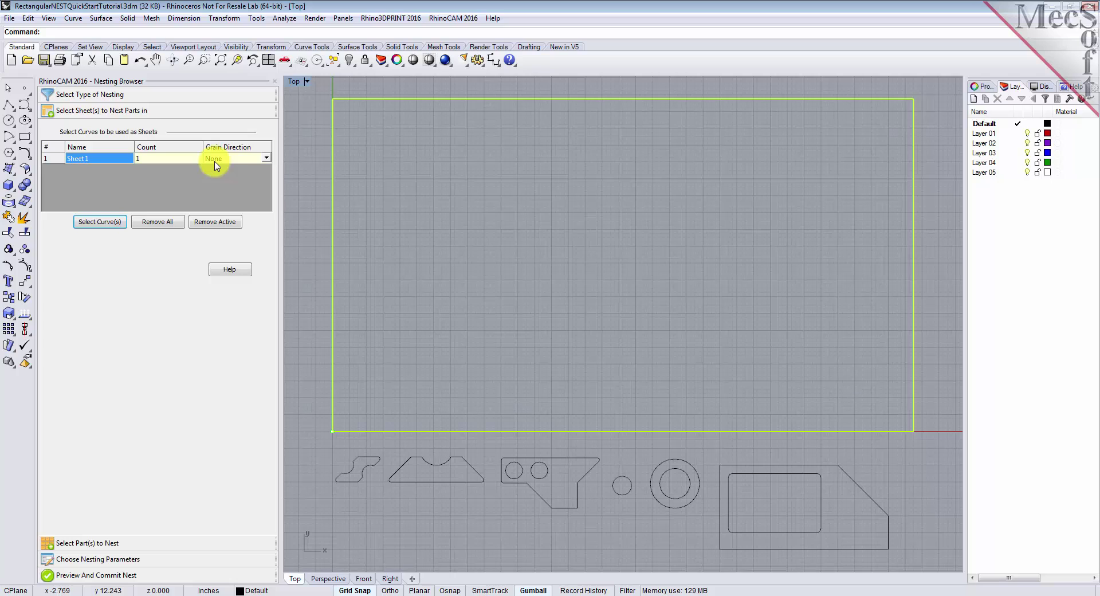
click(171, 160)
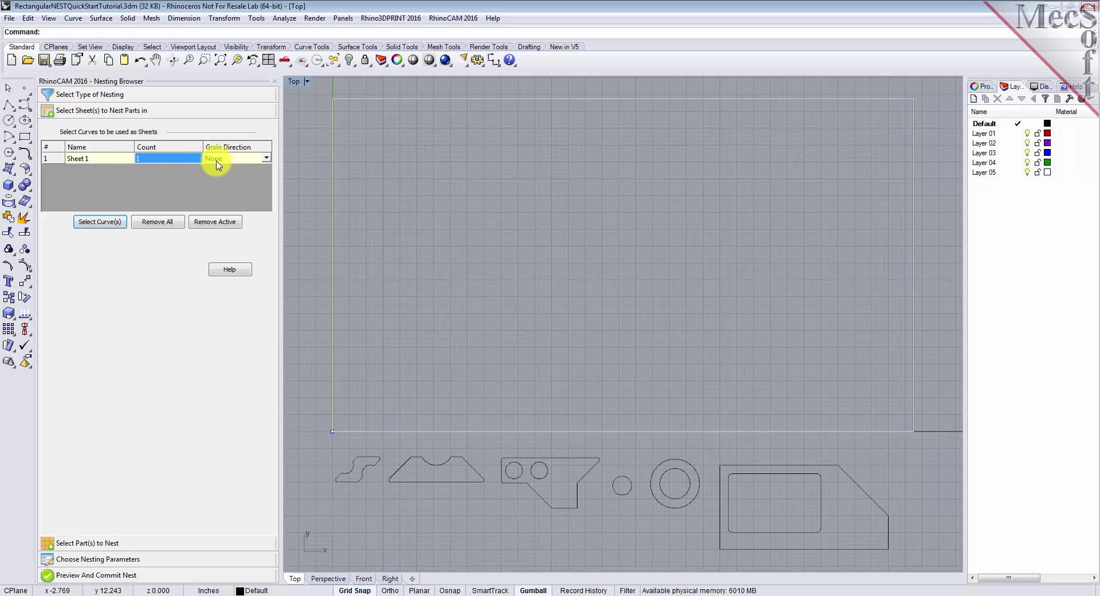
click(235, 162)
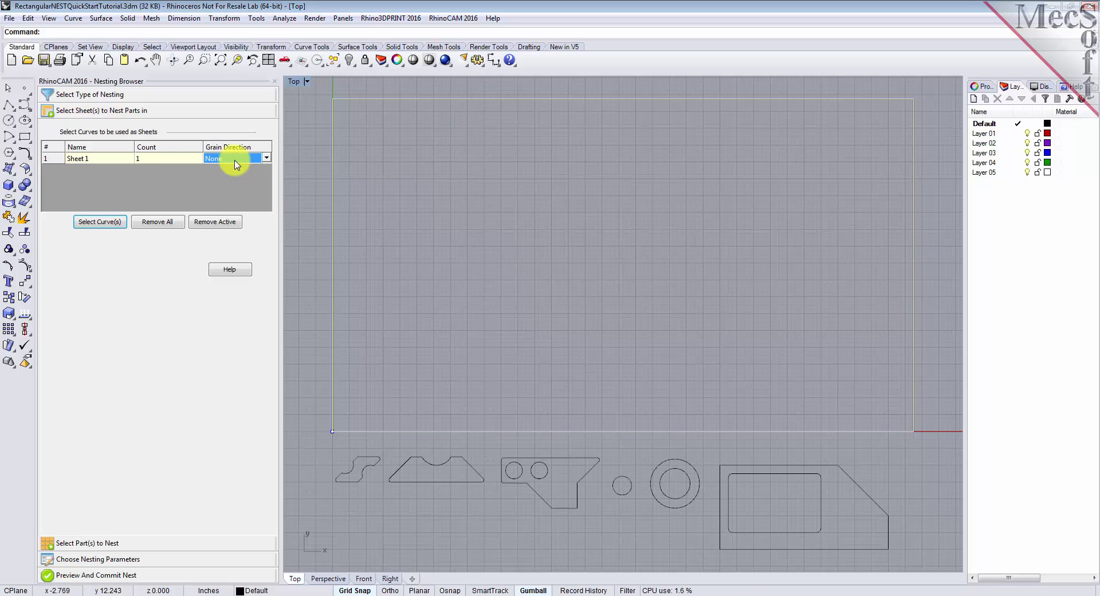
click(163, 162)
text(2)
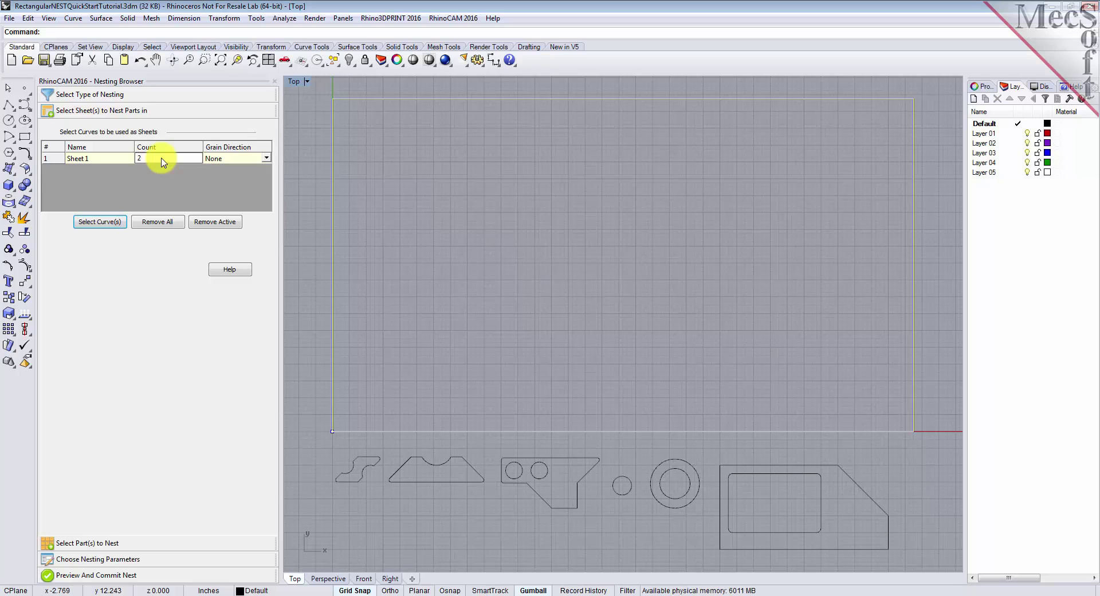
- Window-select the six outlines below the sheet as Parts 1–6 to nest
click(97, 543)
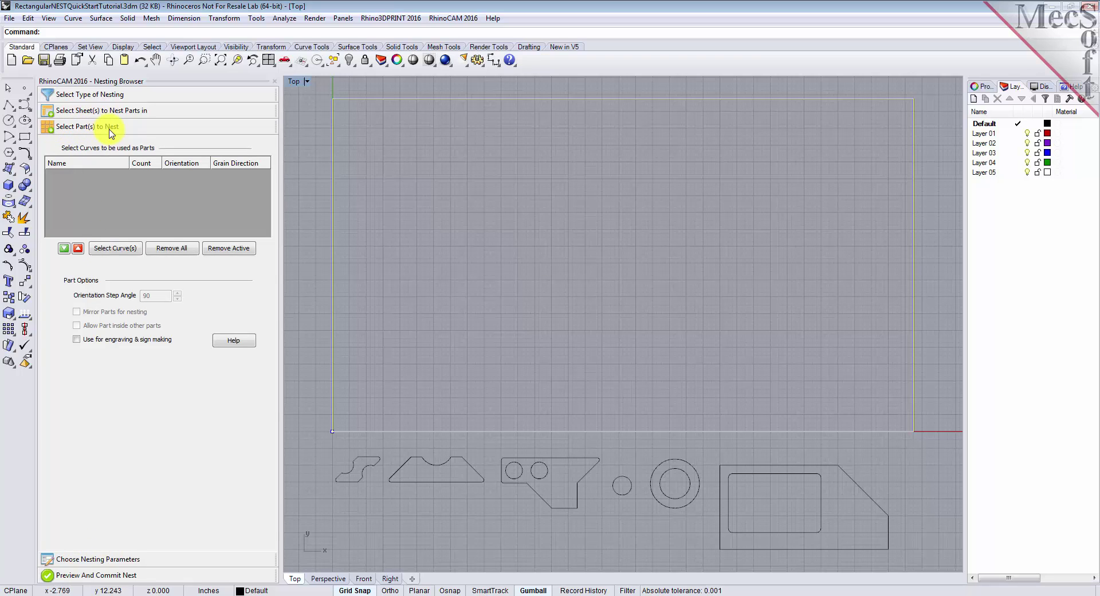
click(121, 252)
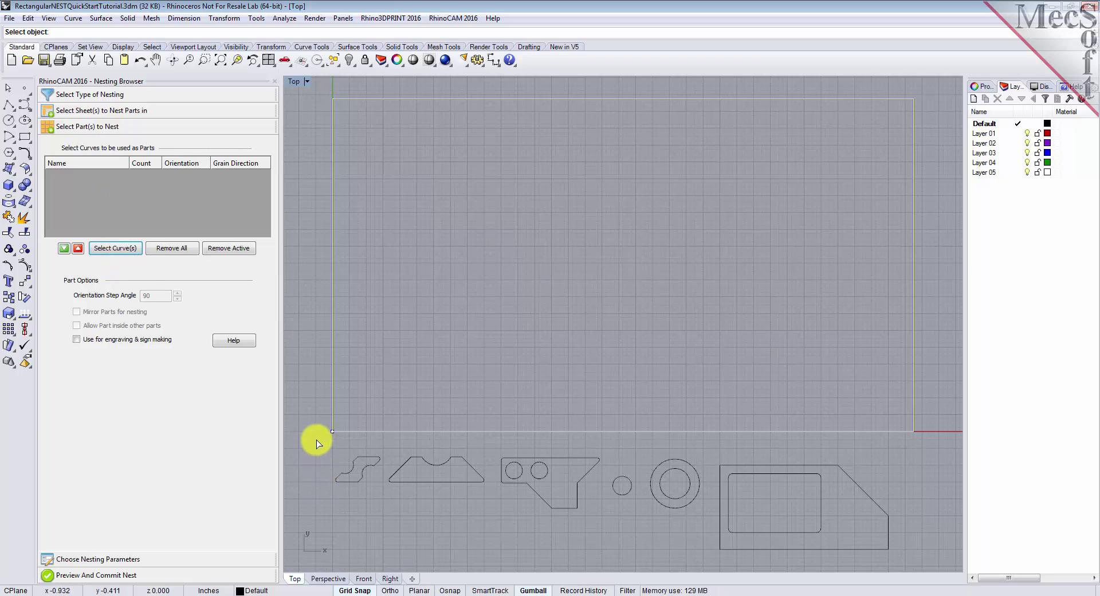
drag(317, 441, 916, 563)
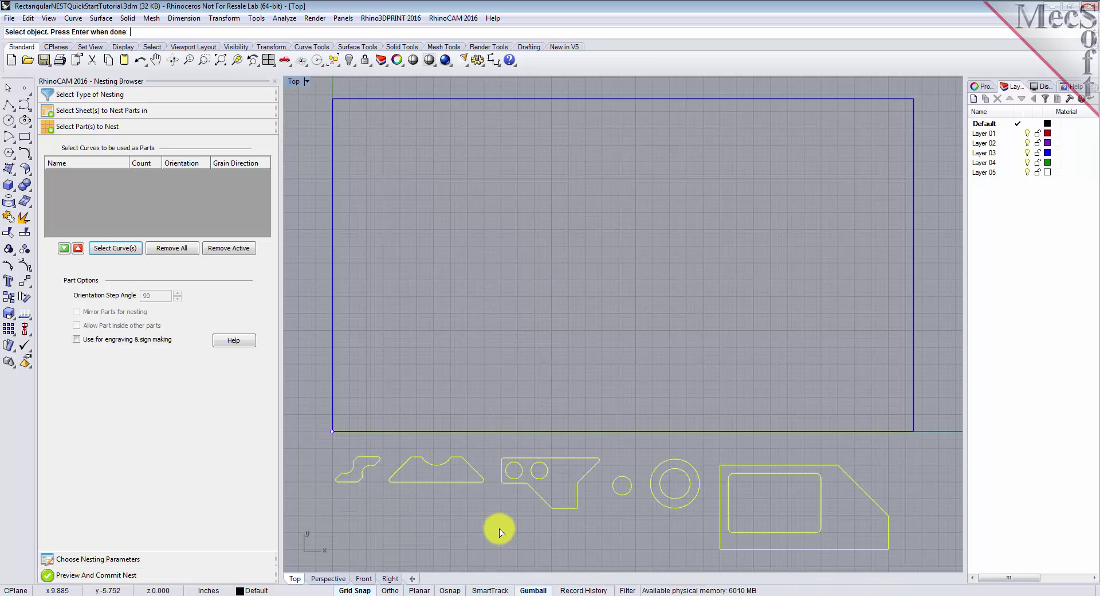
key(Return)
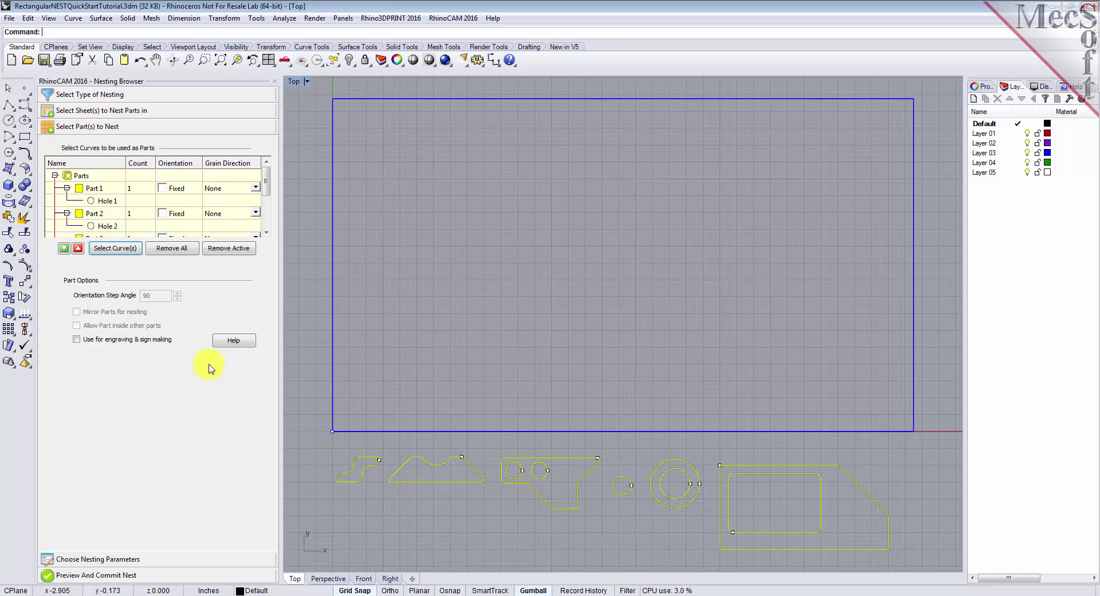
mouse_move(266, 185)
mouse_down()
mouse_move(266, 217)
mouse_move(266, 166)
mouse_up()
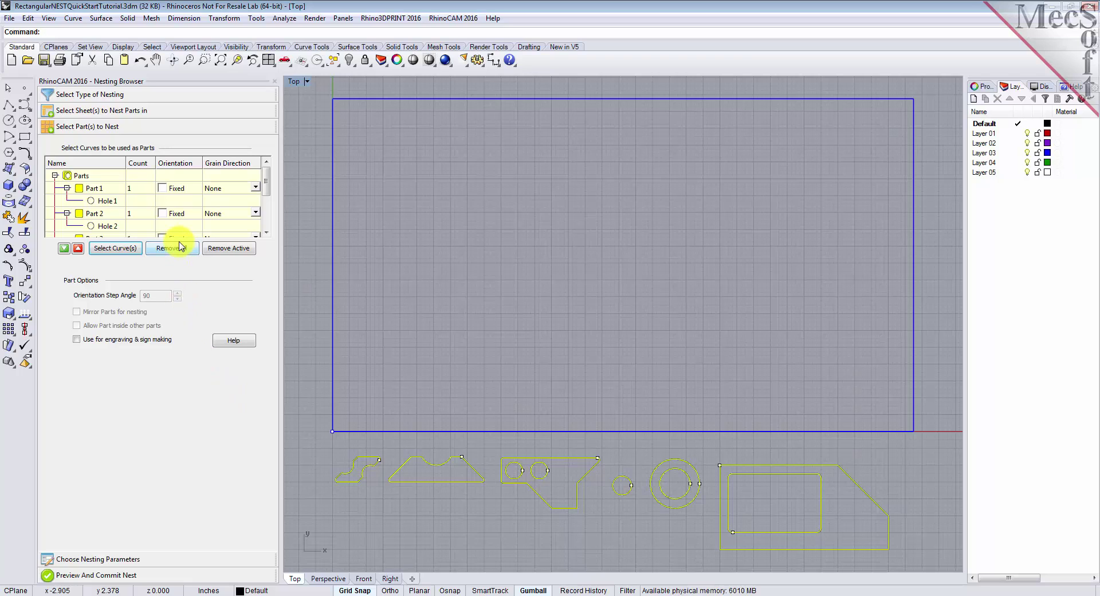
click(92, 188)
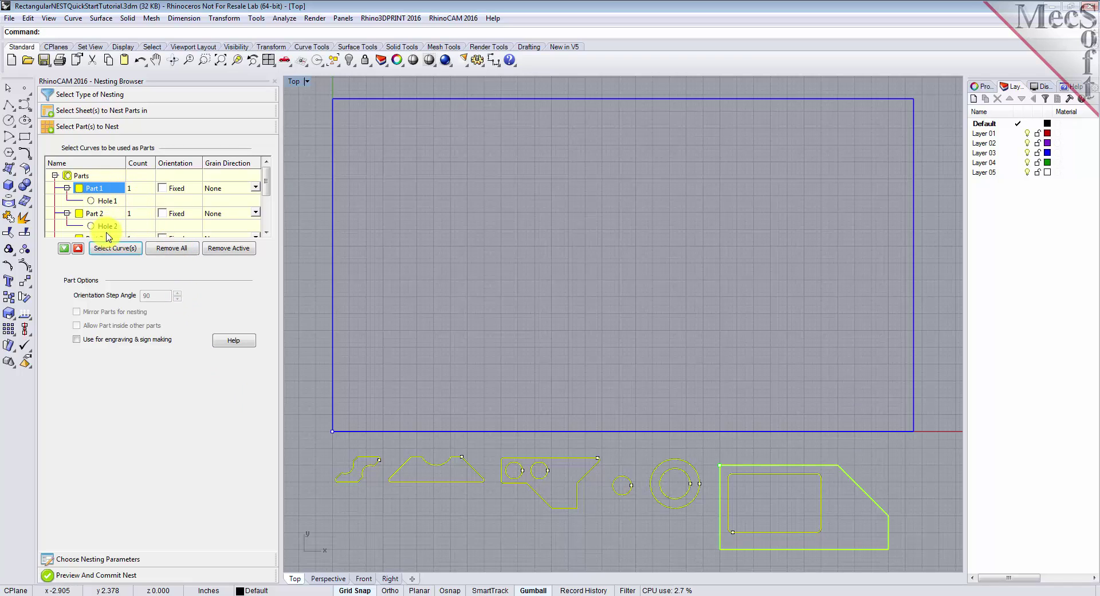
click(94, 213)
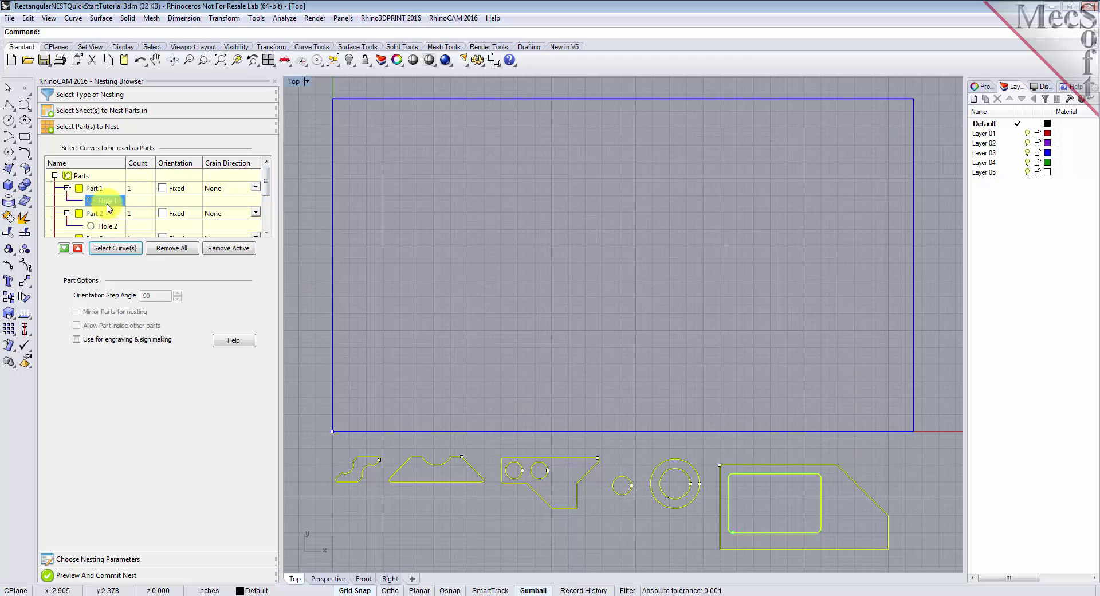
click(106, 226)
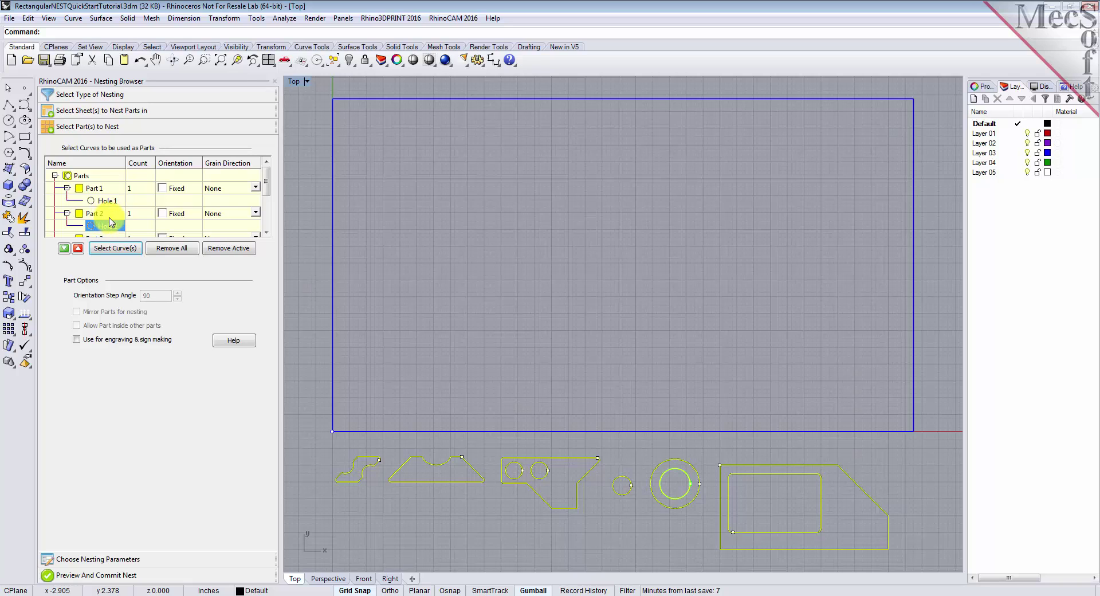
click(95, 189)
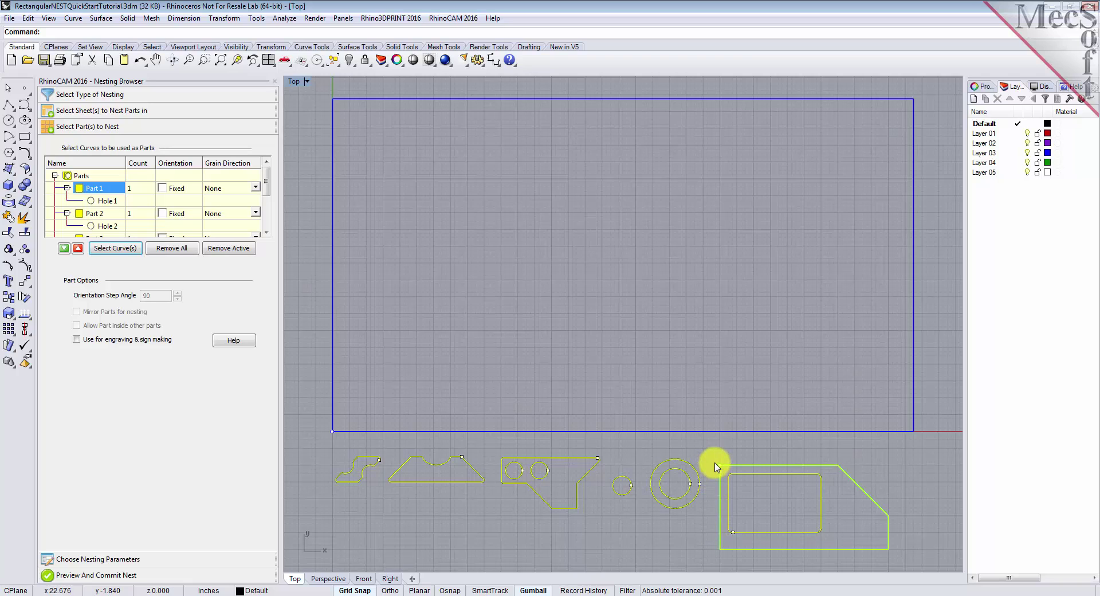
click(106, 202)
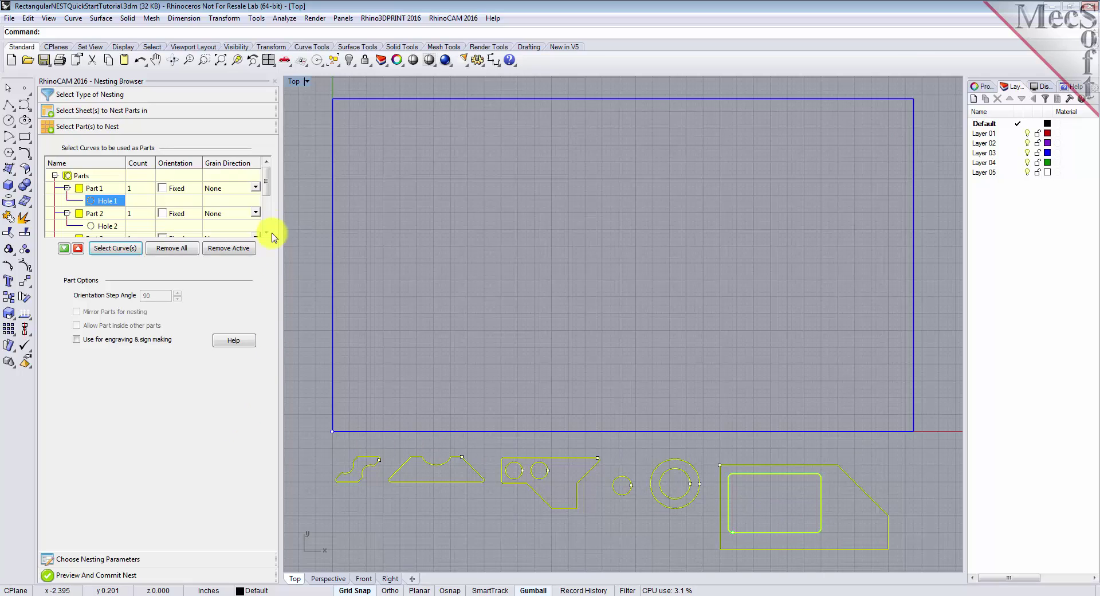
drag(266, 184, 267, 198)
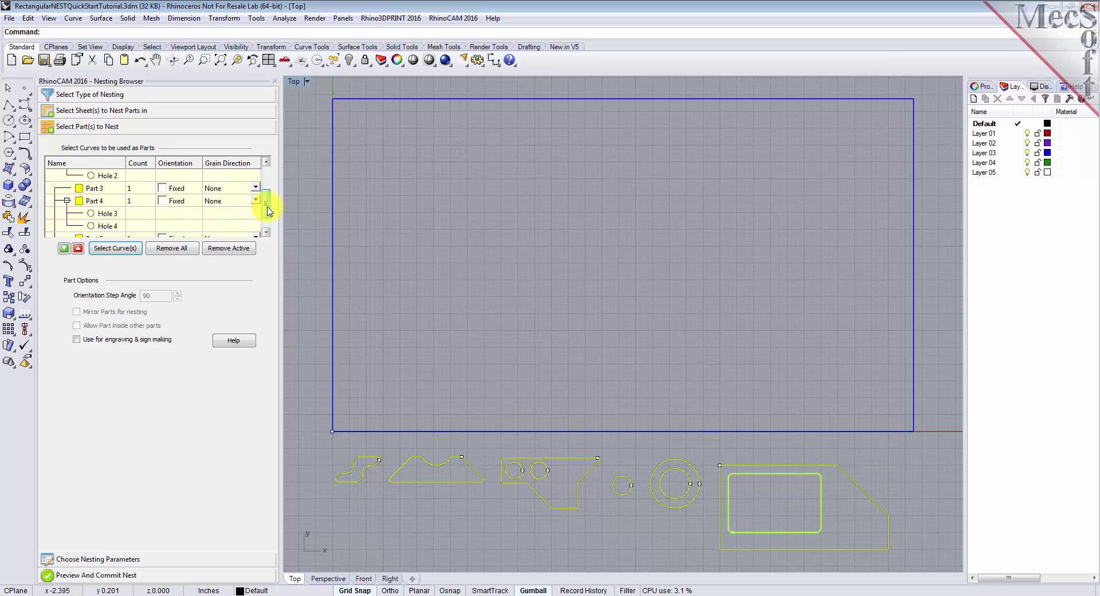
click(109, 226)
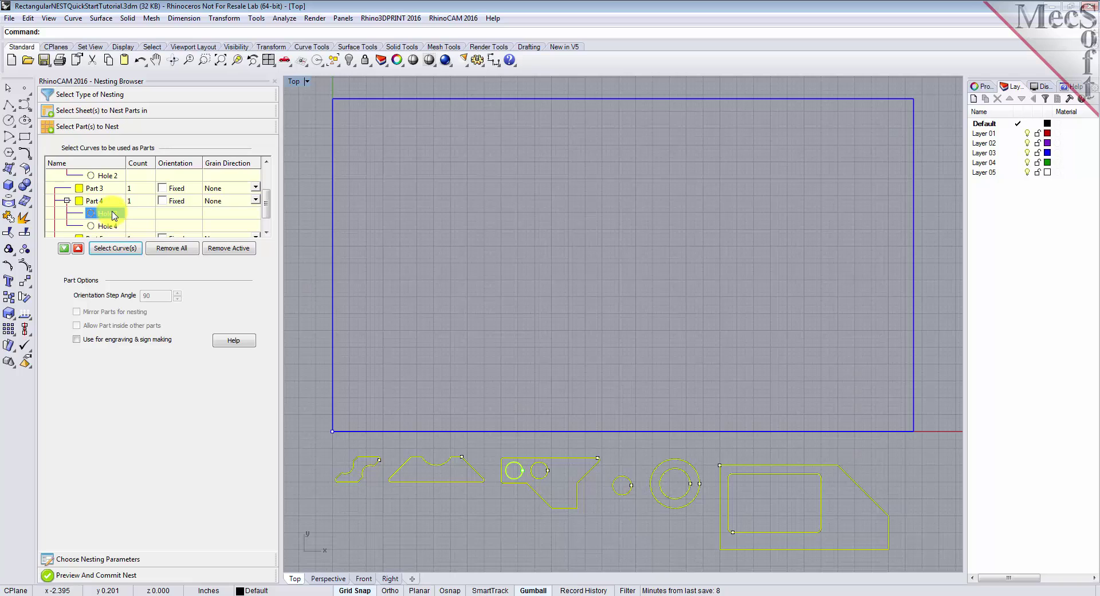
click(108, 215)
click(112, 227)
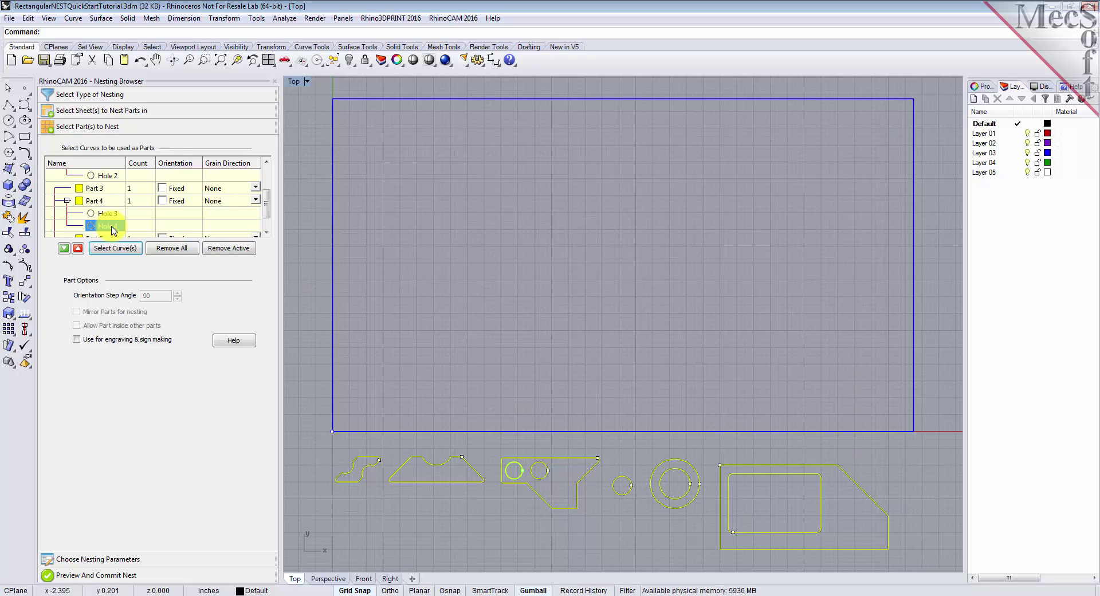
- Set Part 1 to 6 copies and Part 2 to 16 copies
drag(266, 212, 273, 185)
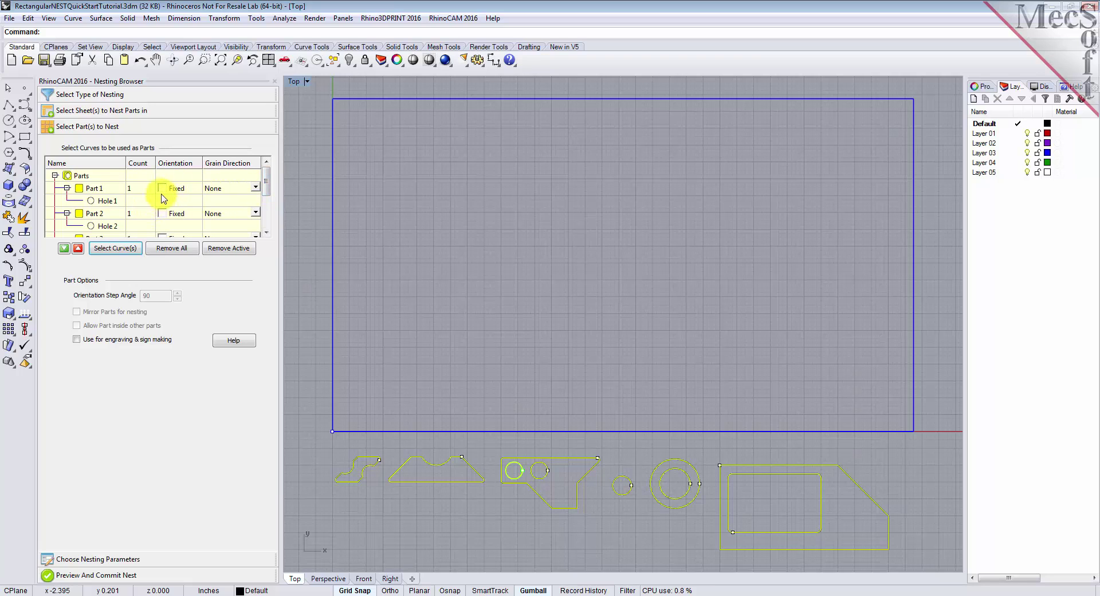
click(138, 190)
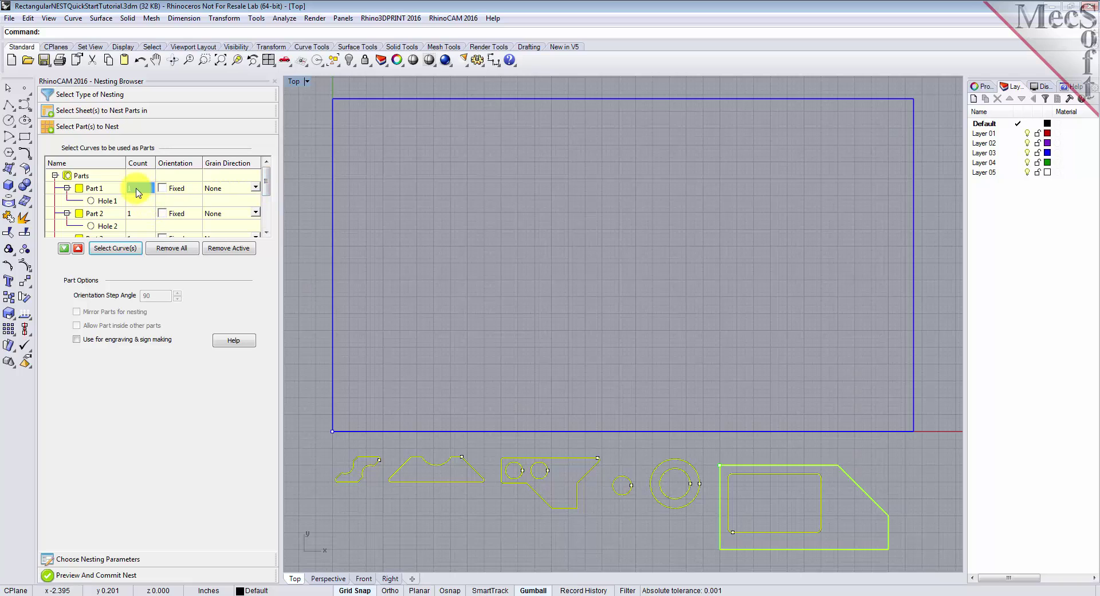
text(6)
click(143, 218)
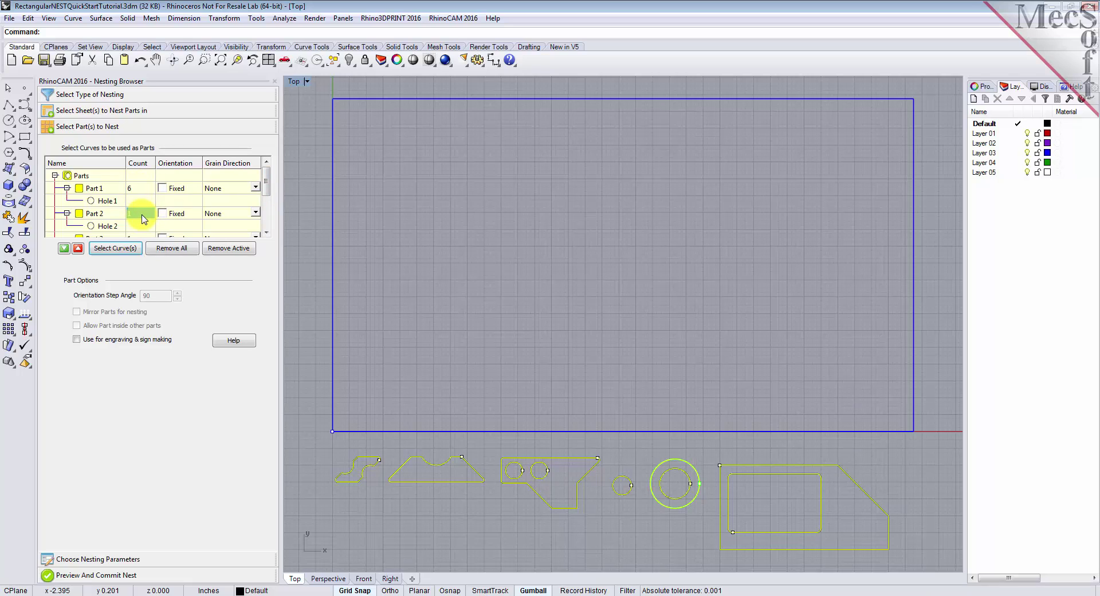
text(16)
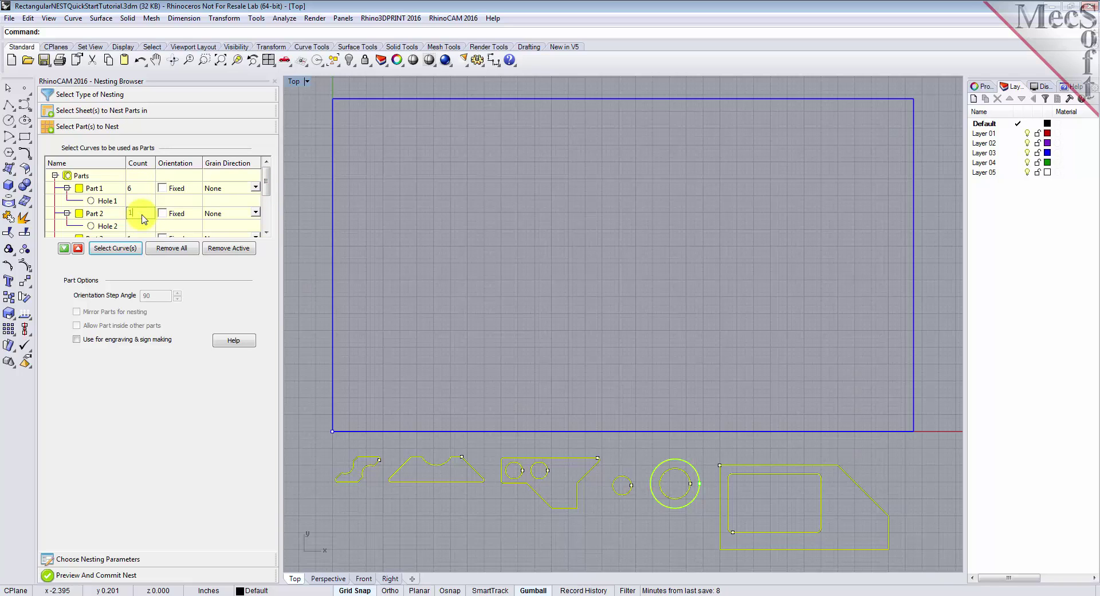
- Set Part 3 to 4, Part 4 to 50, Part 5 to 16 and Part 6 to 32 copies
scroll(268, 207, down, 1)
scroll(268, 207, down, 1)
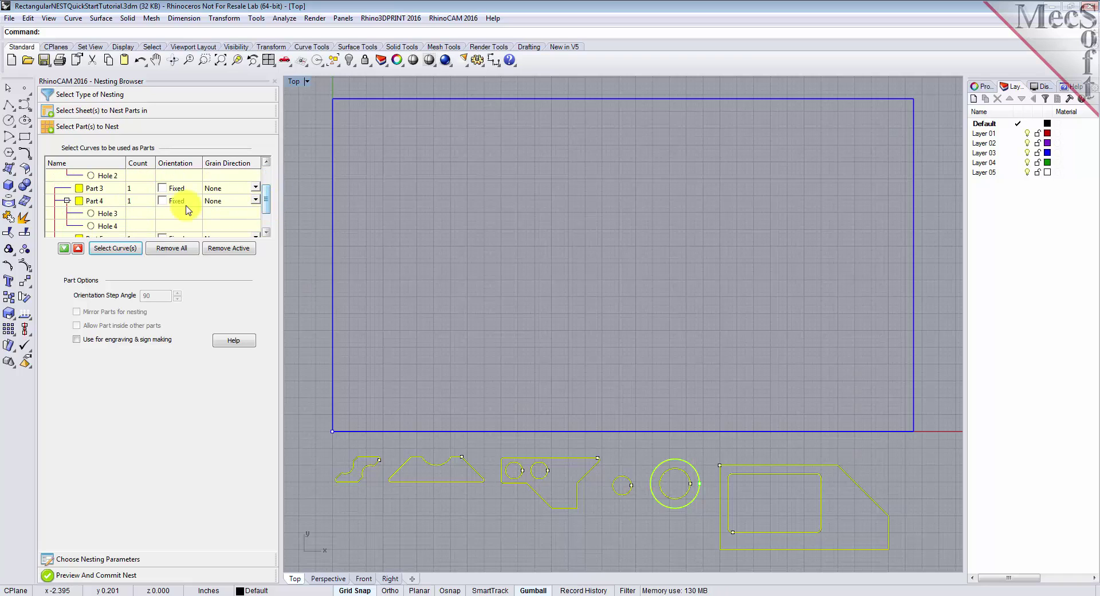
click(143, 189)
text(4)
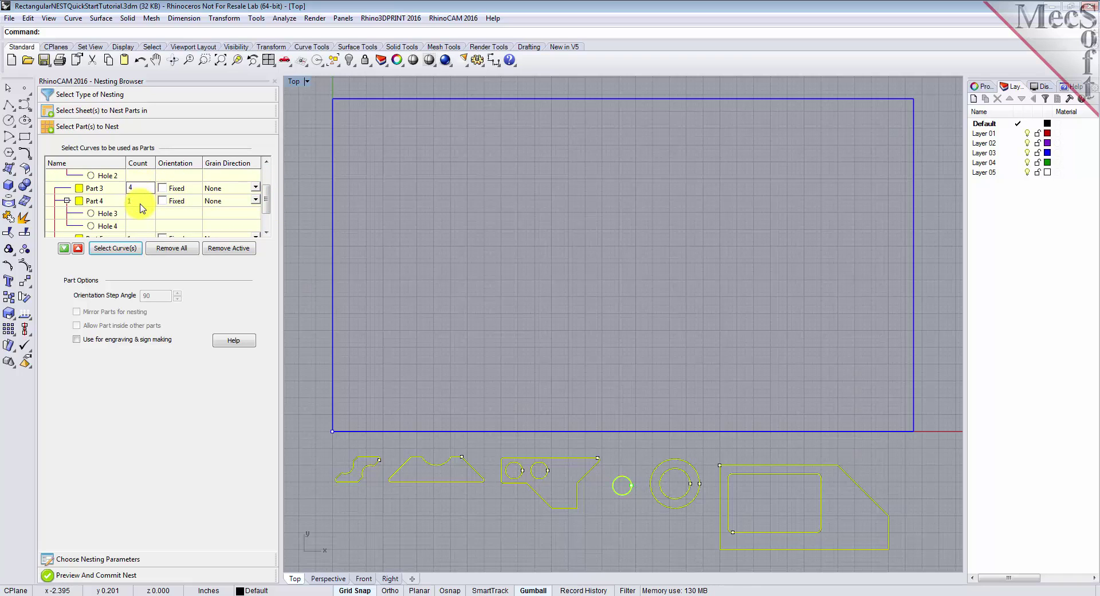
click(142, 203)
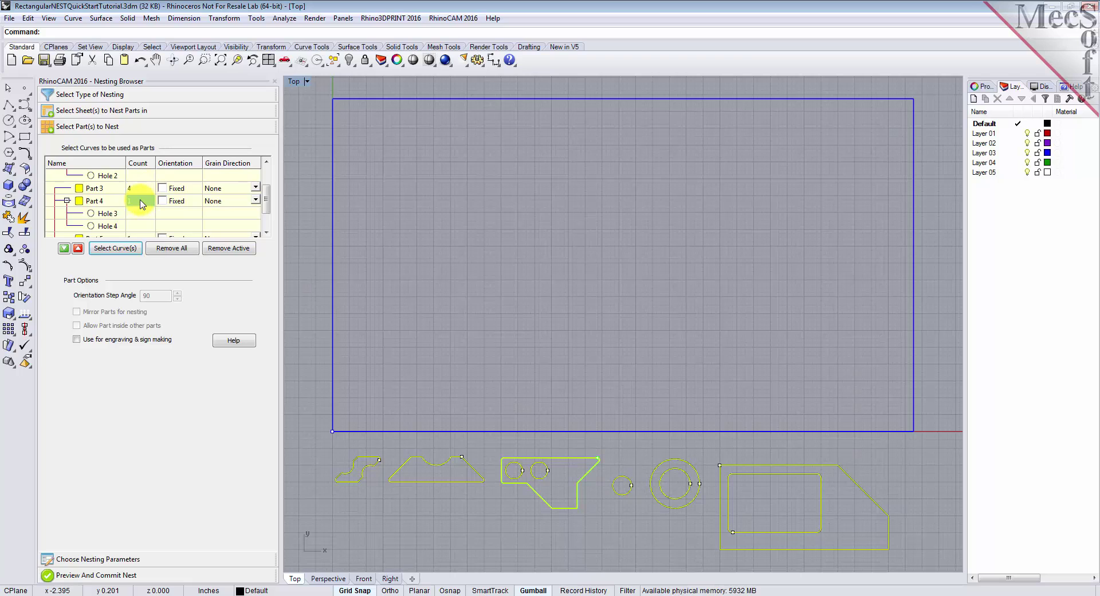
text(50)
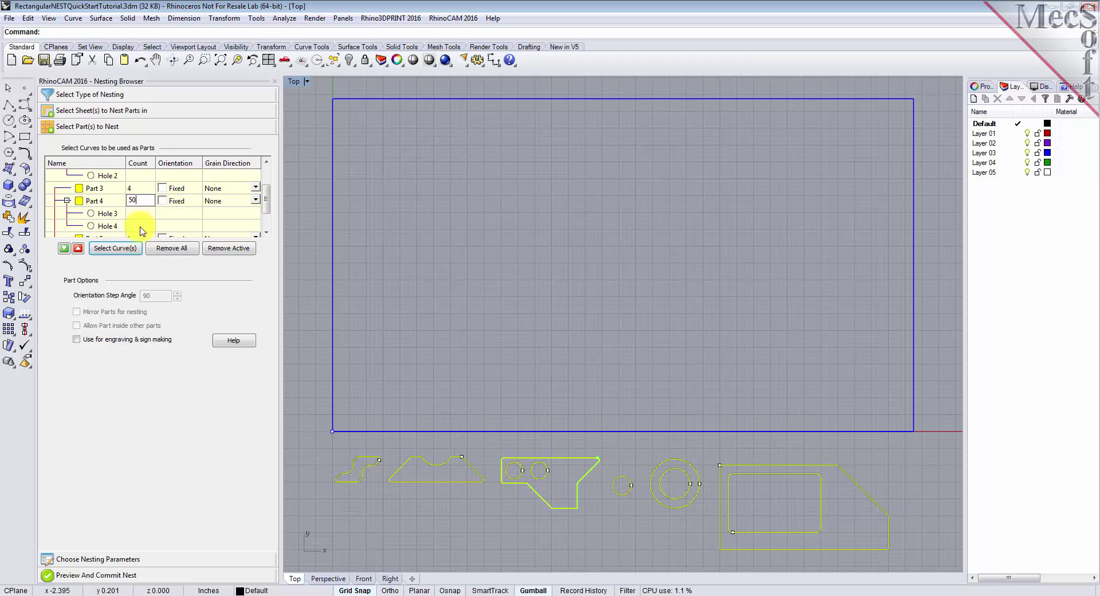
scroll(266, 208, down, 2)
click(142, 215)
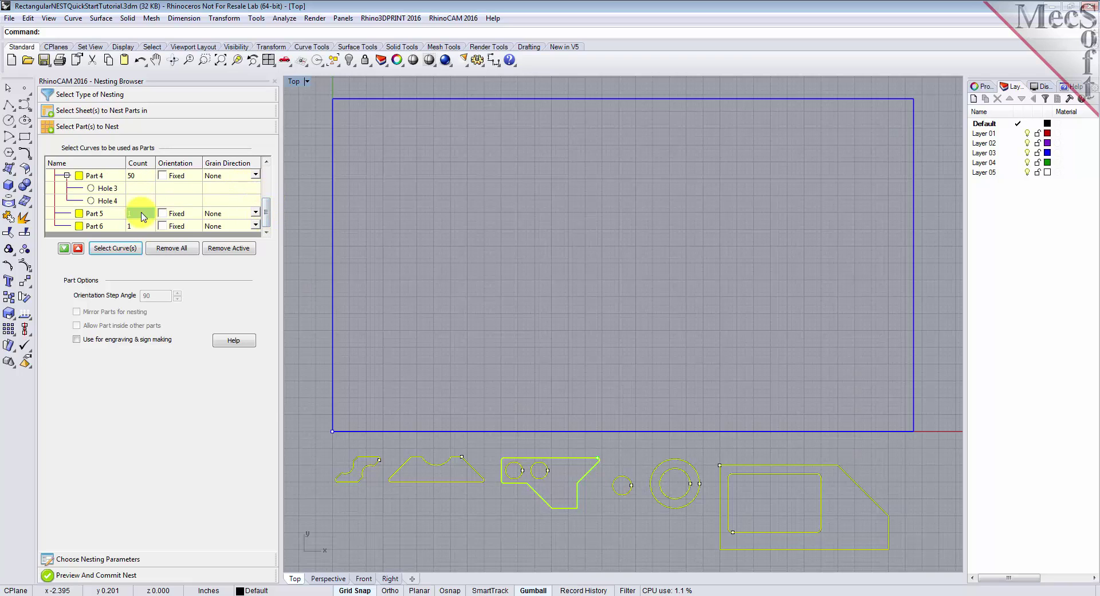
text(16)
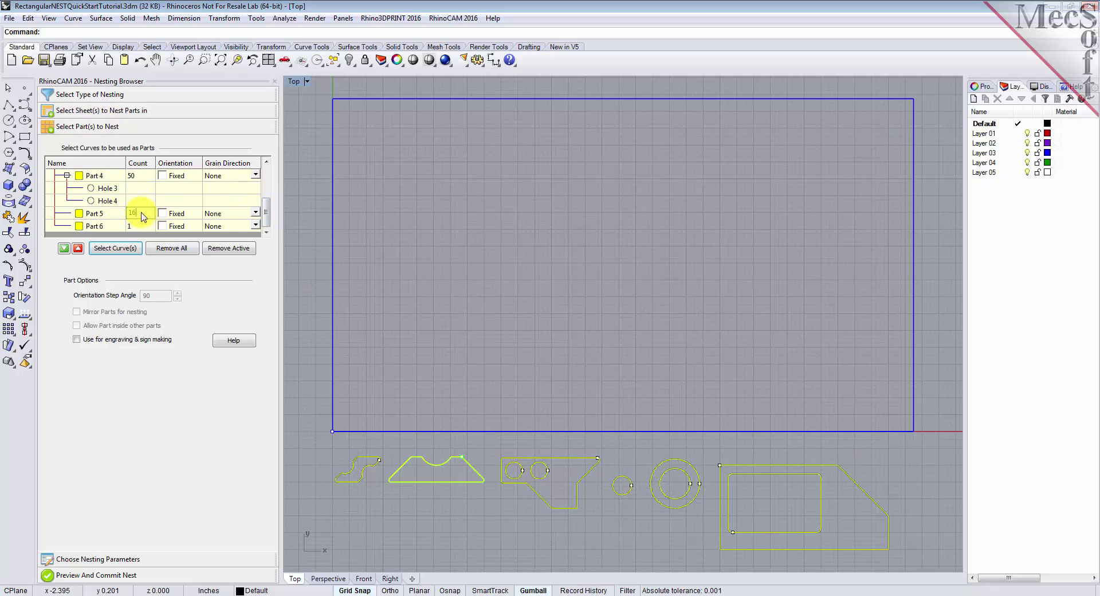
click(139, 226)
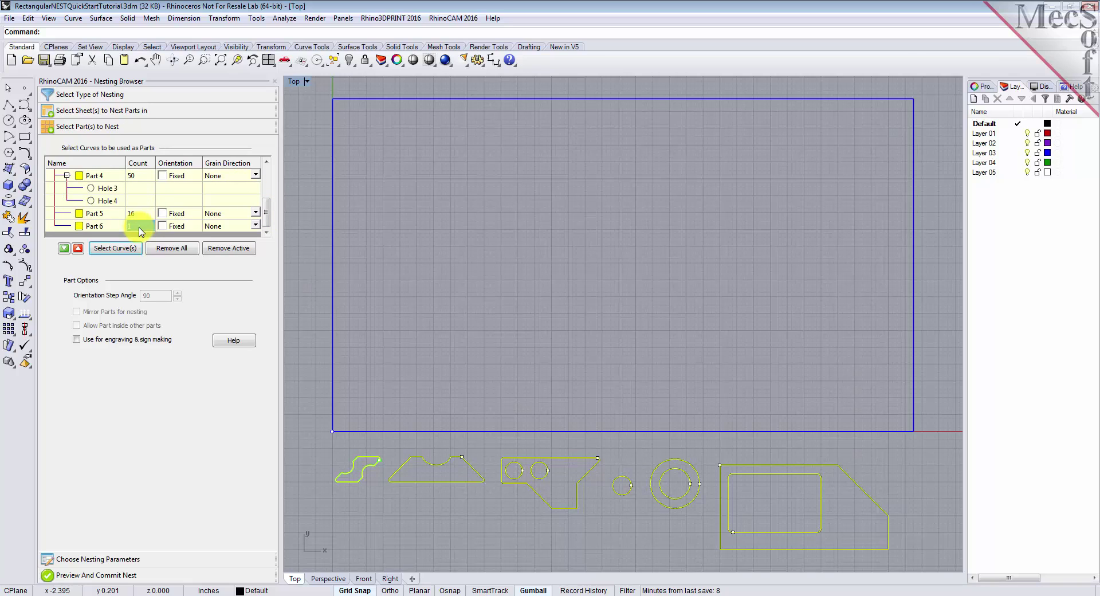
text(32)
- Set Distance Part to Part to 0.15 and Distance Part to Sheet to 0.25
click(96, 560)
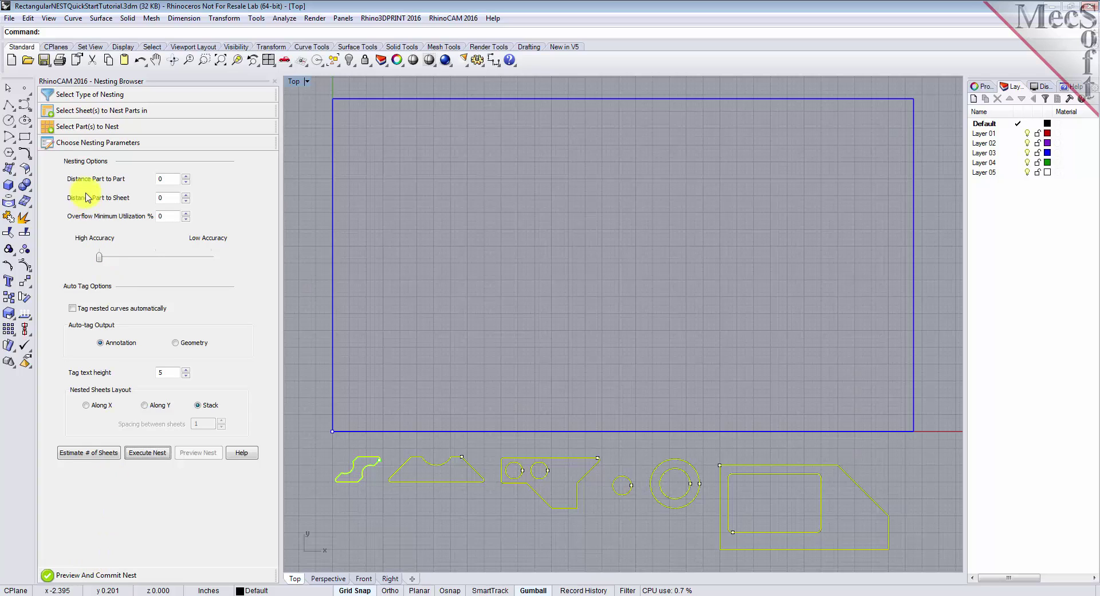
double_click(163, 178)
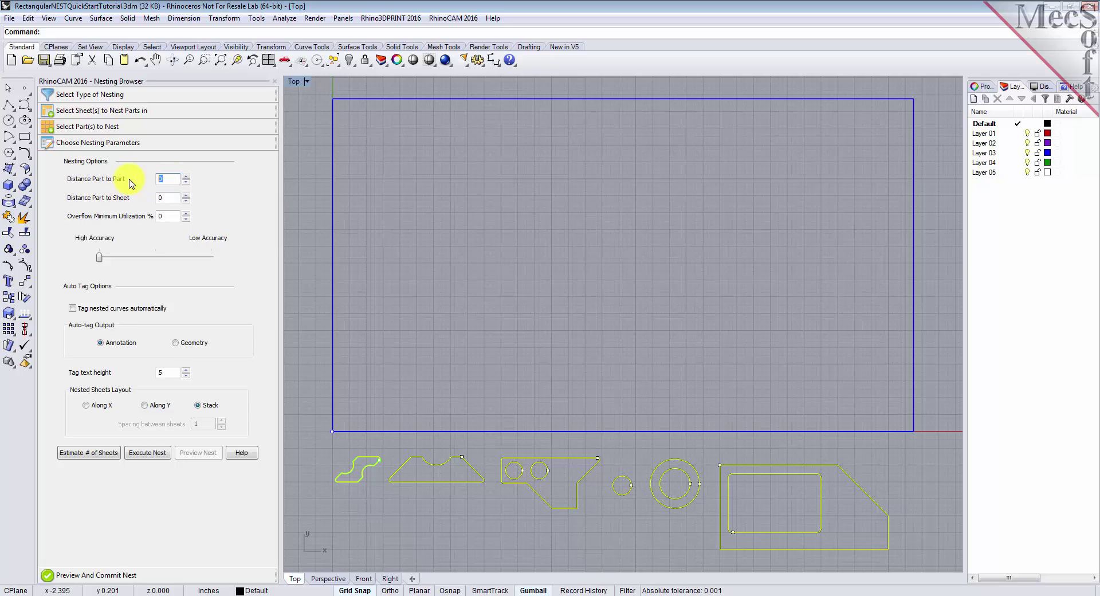
text(0.15)
double_click(175, 198)
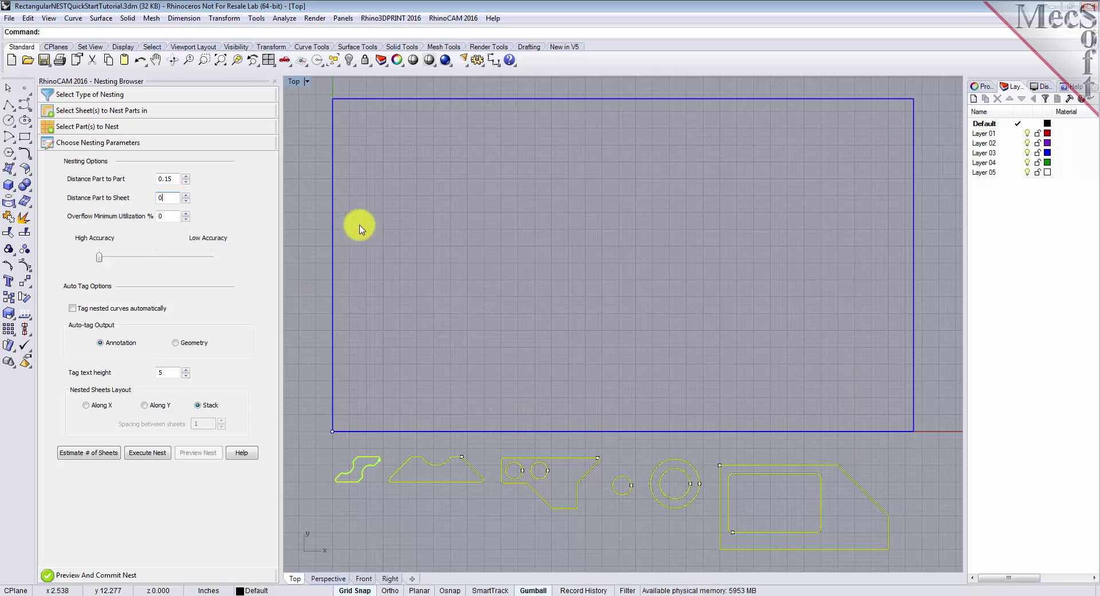
double_click(160, 200)
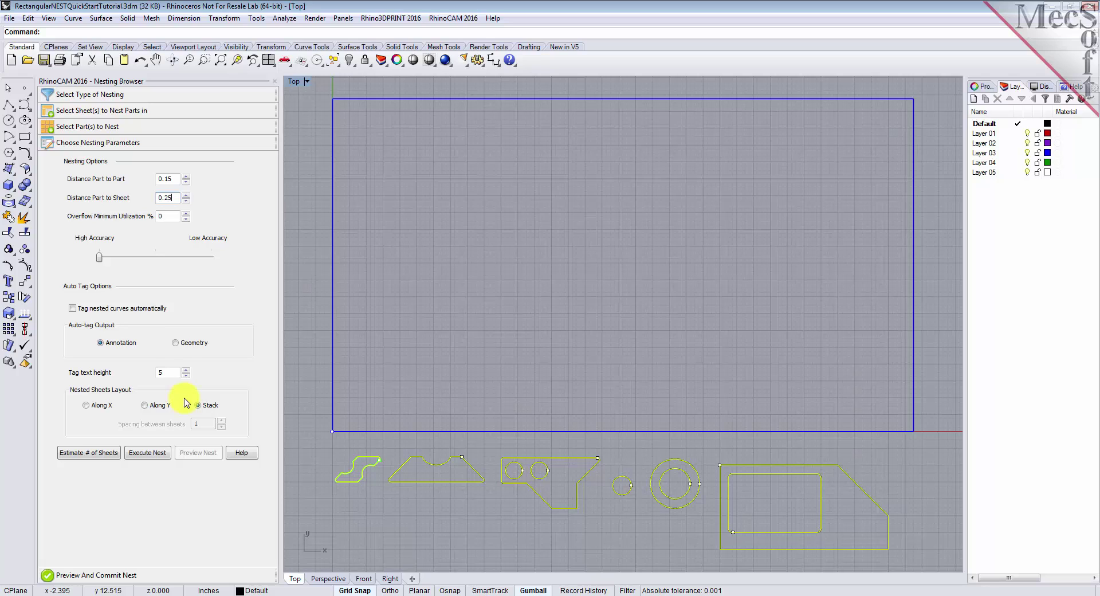
- Execute and preview the nest, reviewing Sheet 1-2 (84.97%) and Sheet 1-1 (88.54%) layouts
click(155, 454)
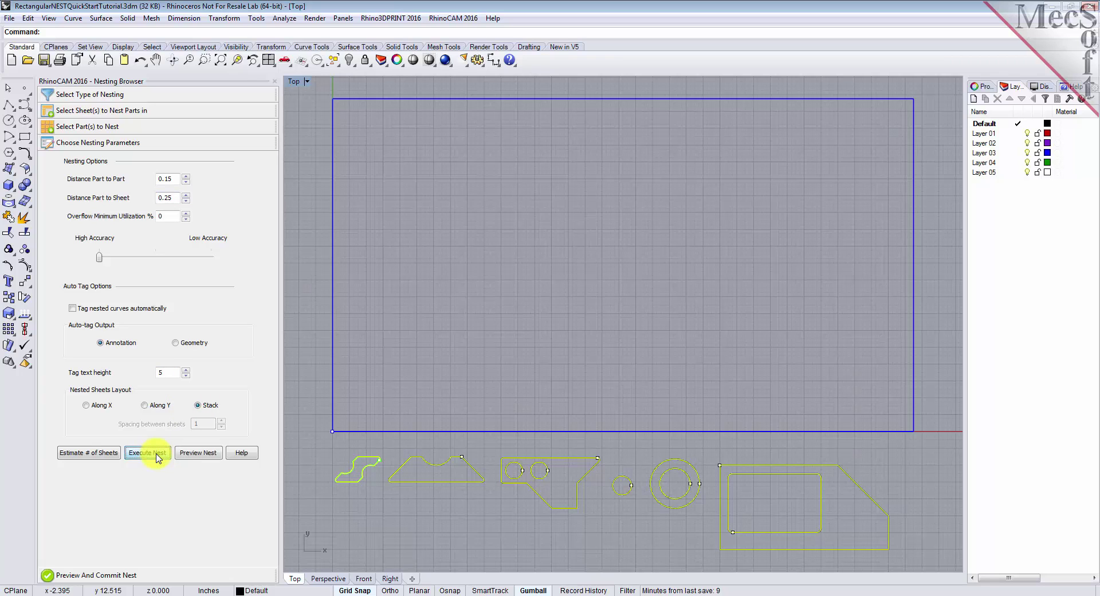
click(210, 454)
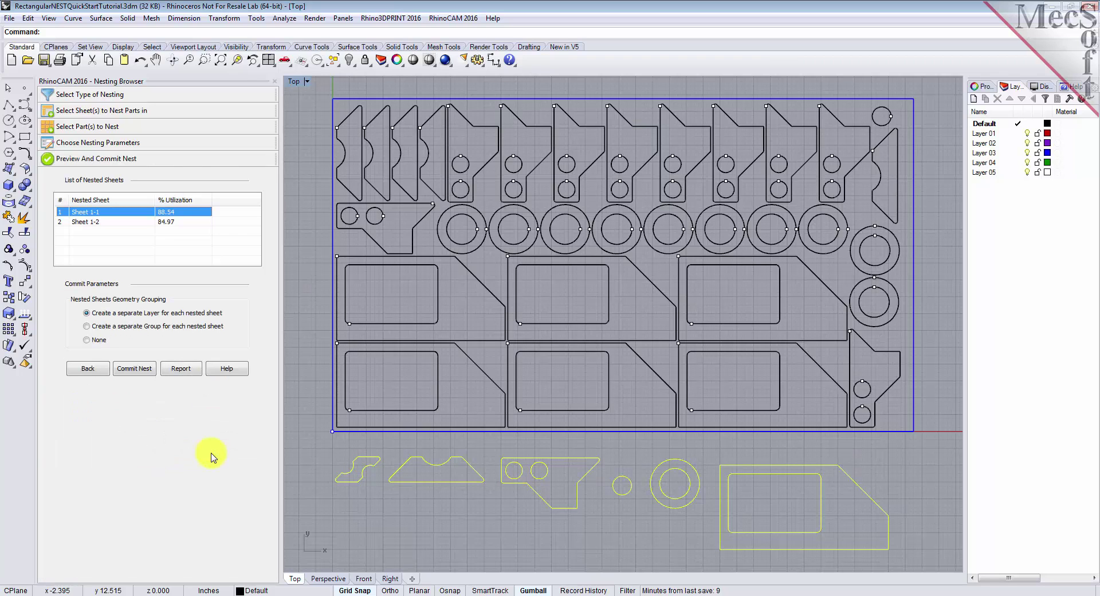
click(90, 222)
click(92, 216)
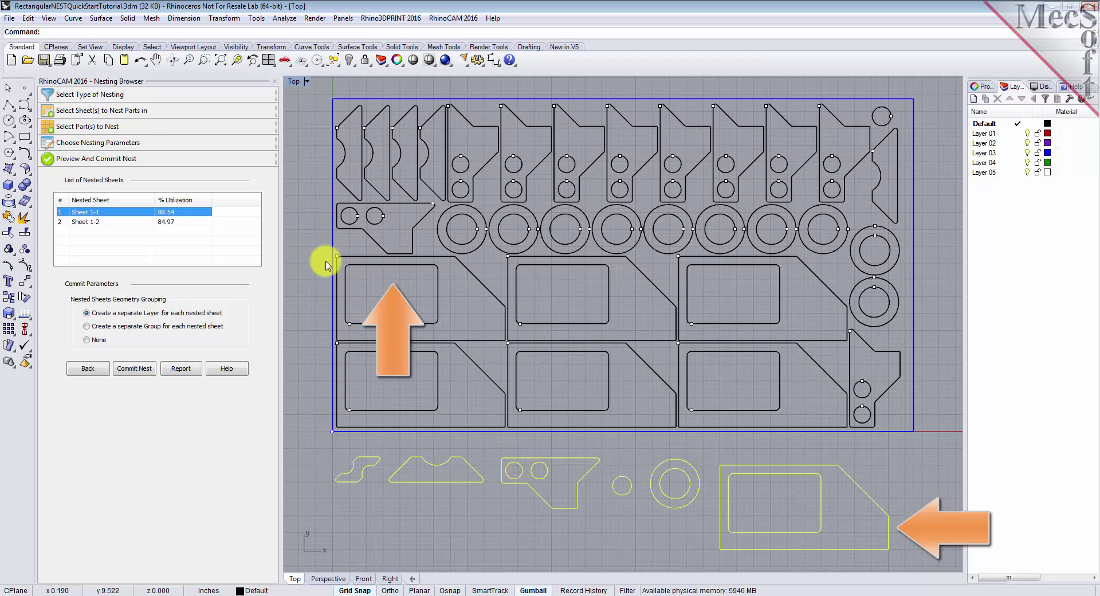
- Set the stock sheet's grain direction to Along X
click(115, 112)
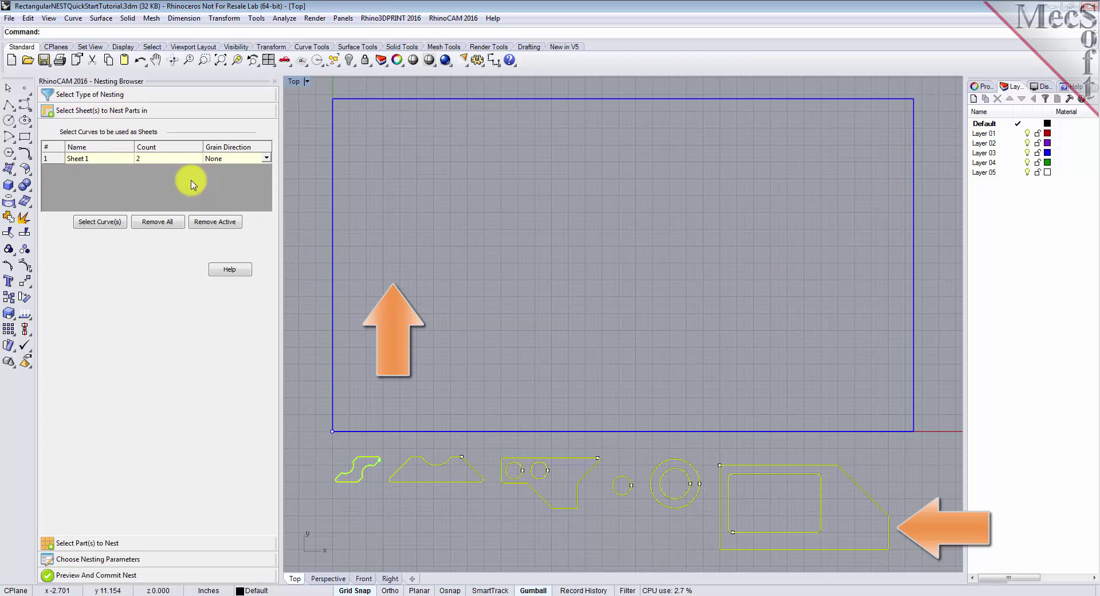
click(268, 161)
click(268, 161)
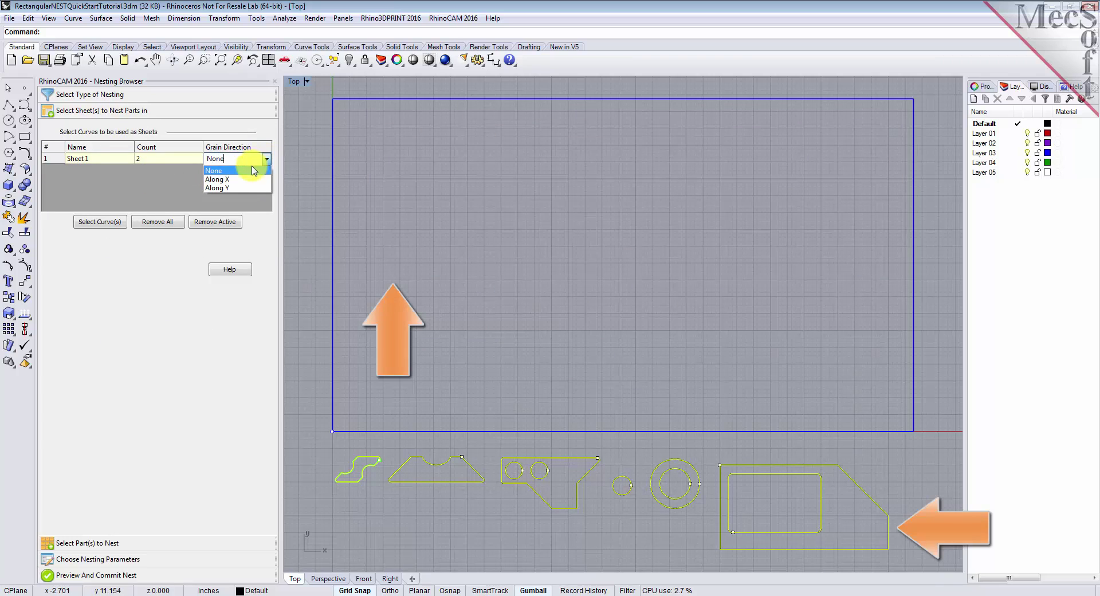
click(241, 177)
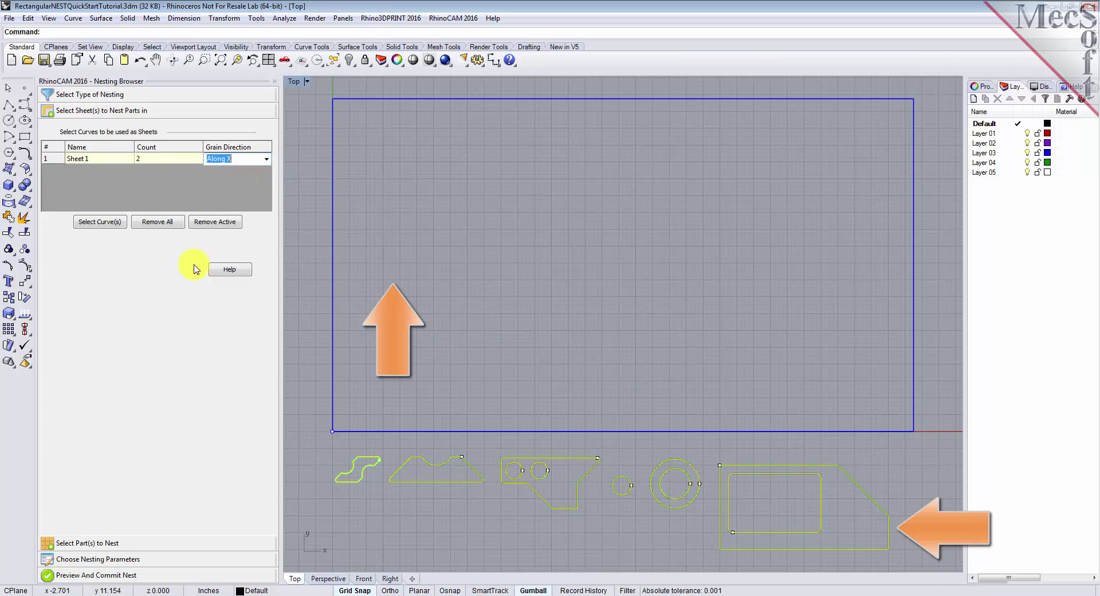
- Set Part 1's grain direction to Along Y in the parts list
click(93, 543)
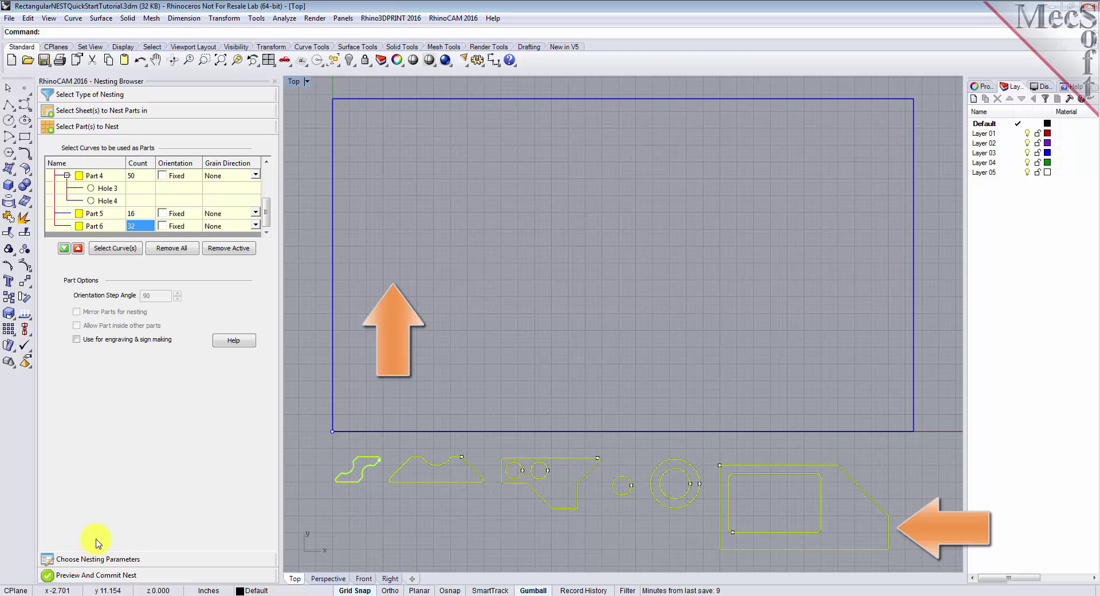
drag(267, 210, 267, 182)
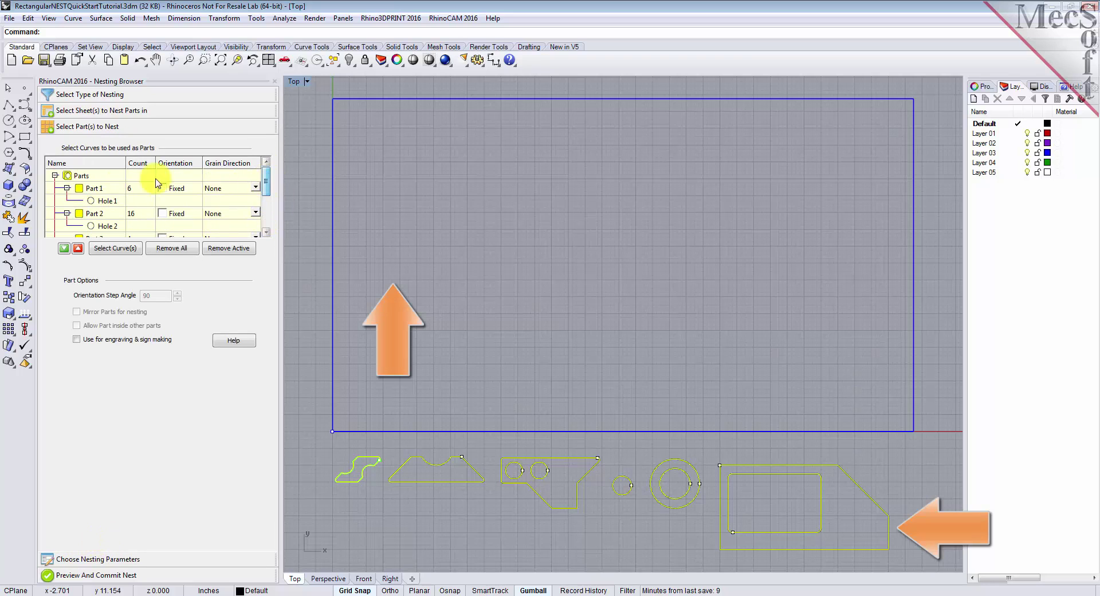
click(95, 188)
click(258, 191)
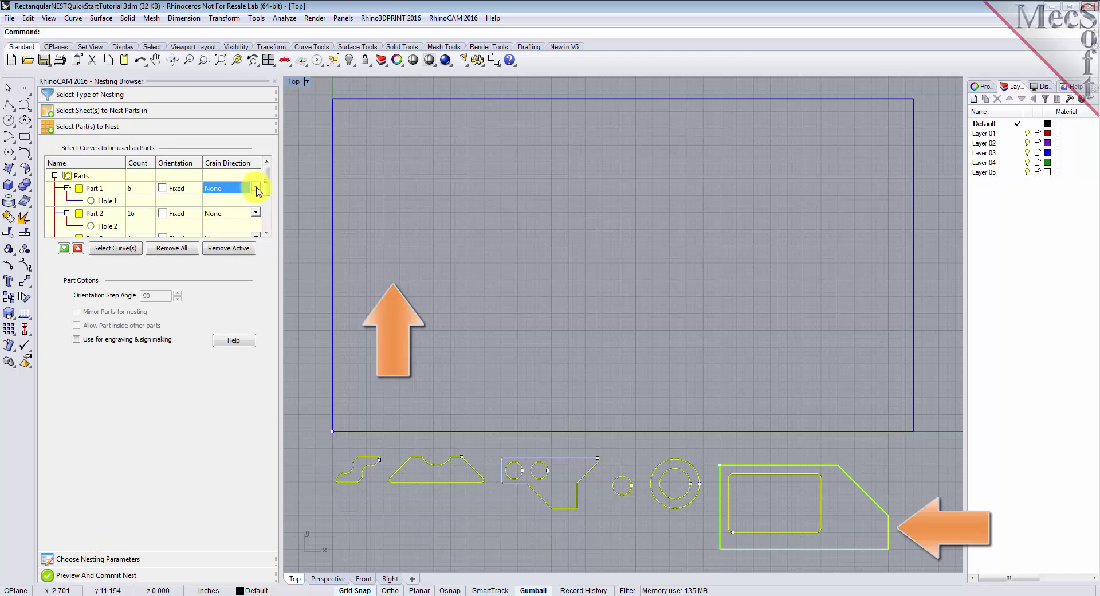
click(256, 189)
click(247, 216)
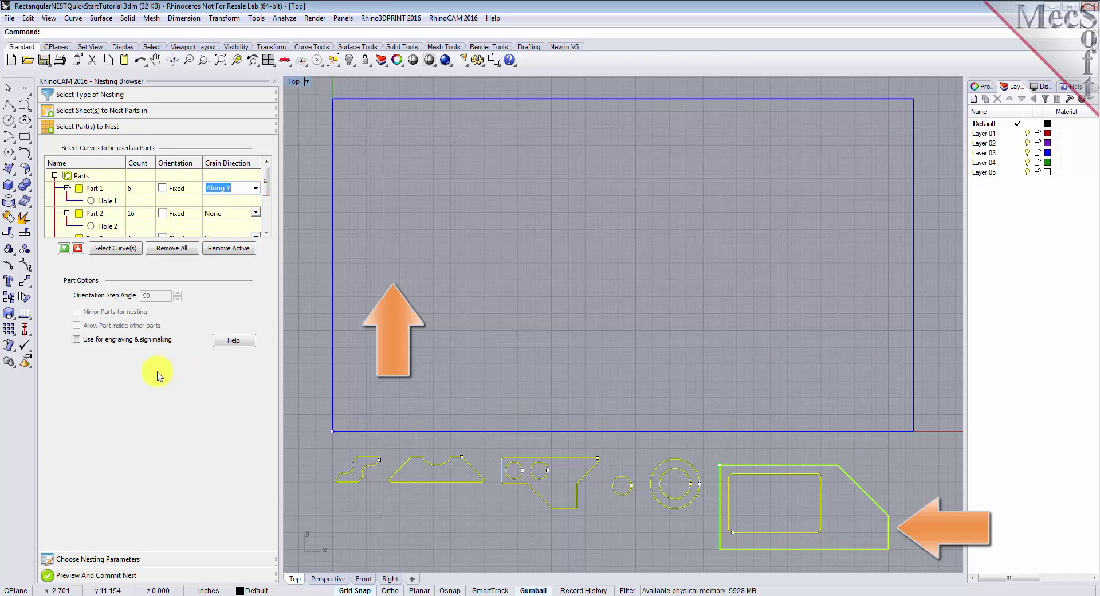
click(138, 560)
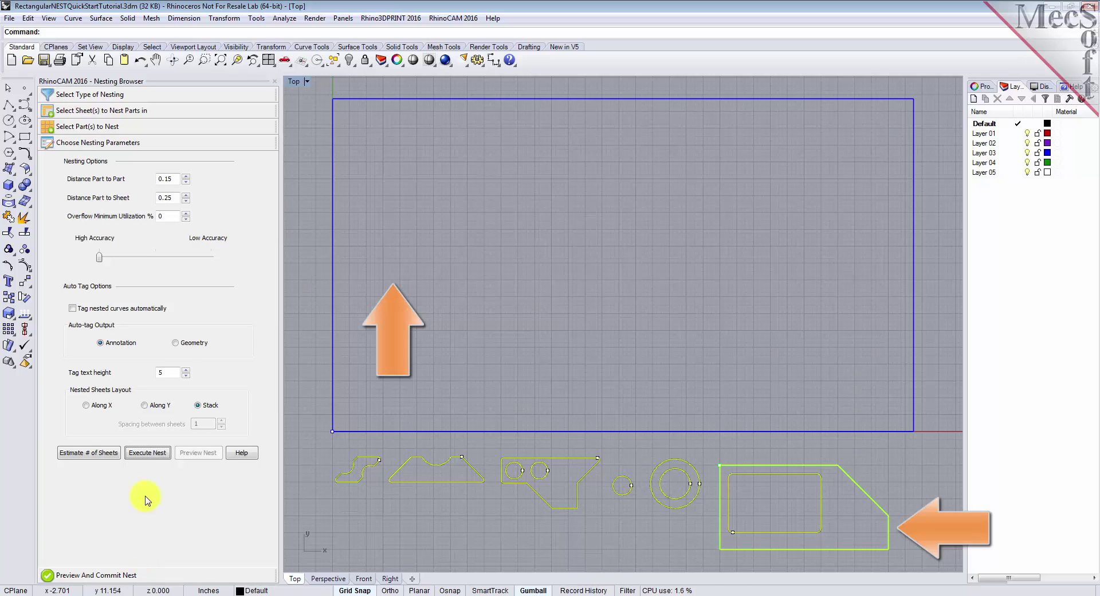
- Execute and preview the grain-constrained nest across Sheet 1-1 and Sheet 1-2
click(148, 454)
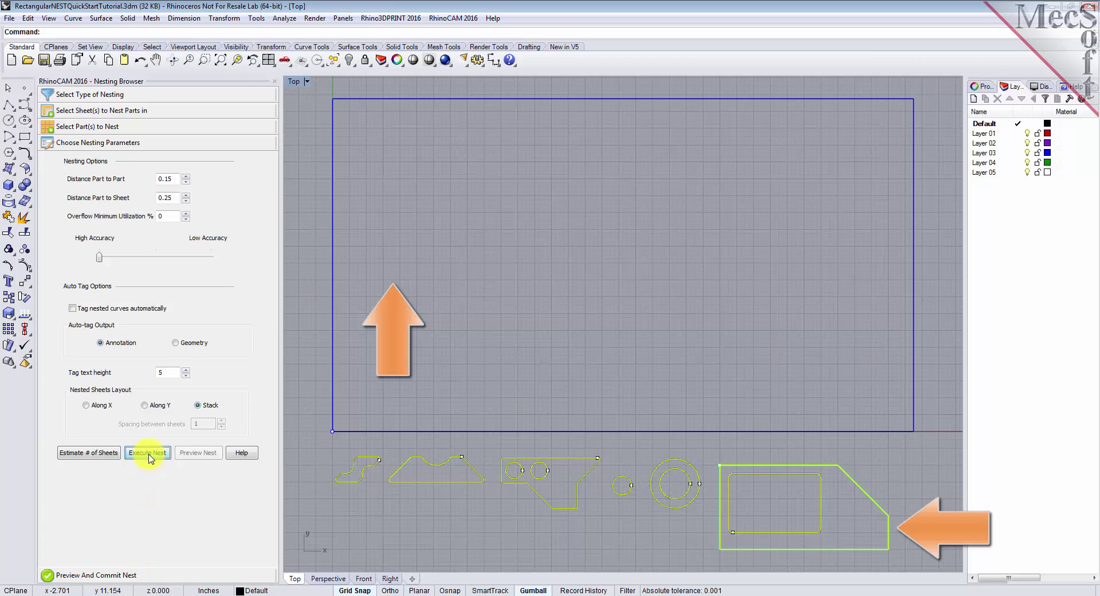
click(200, 454)
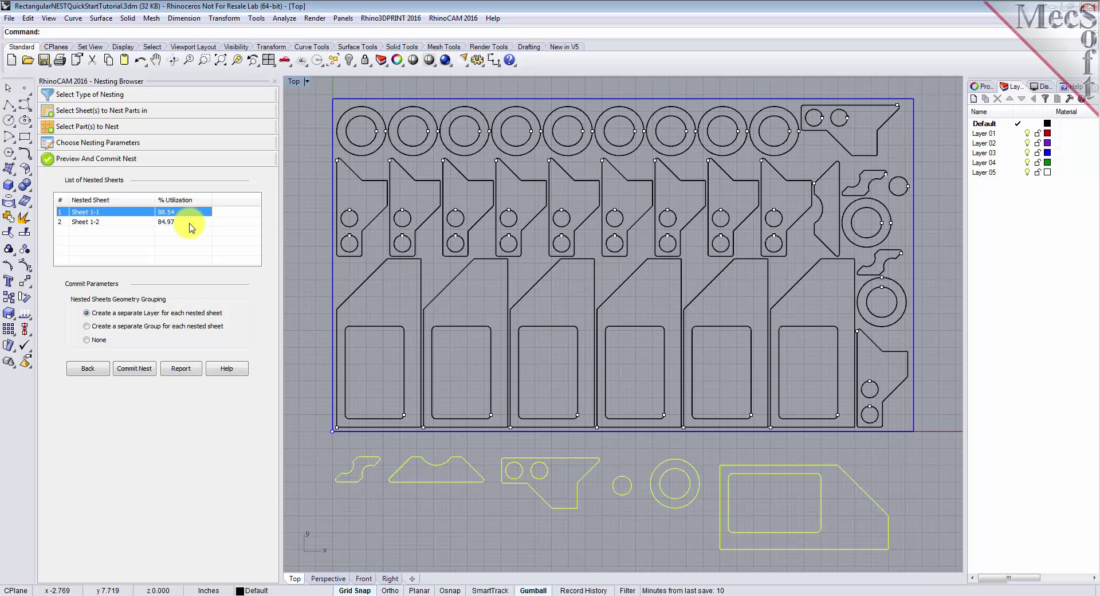
- Commit the nest and inspect the new Sheet 1-1 and Sheet 1-2 layers
click(143, 374)
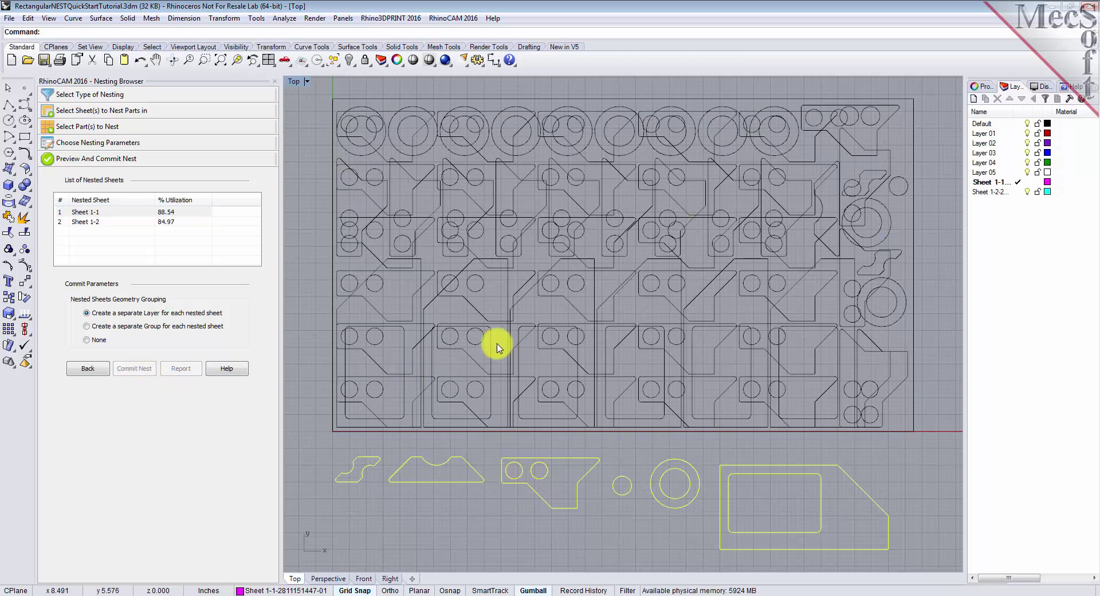
click(1010, 184)
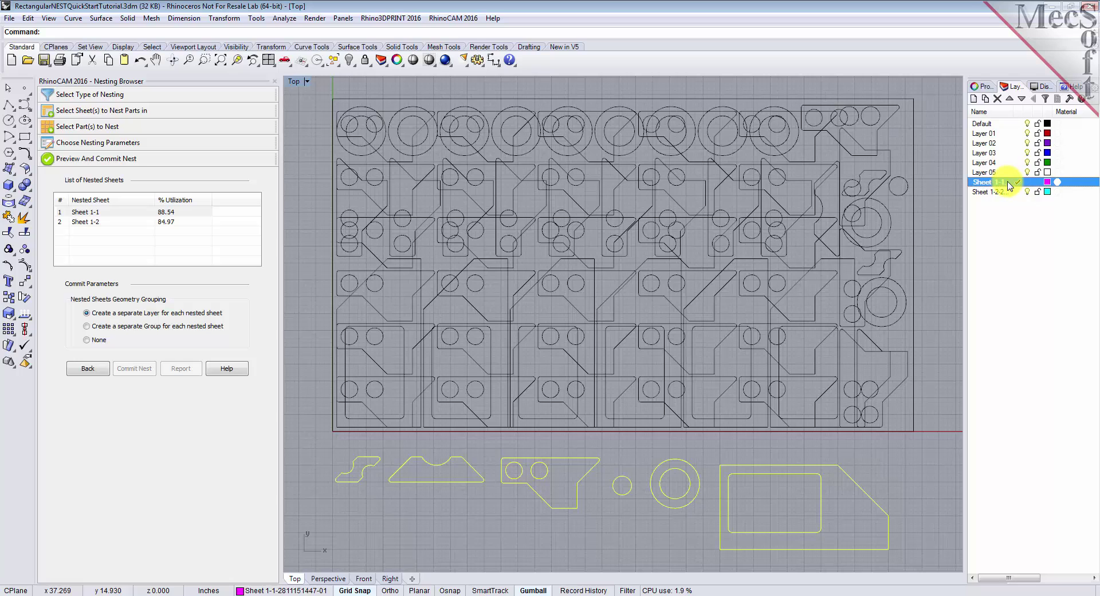
click(1010, 194)
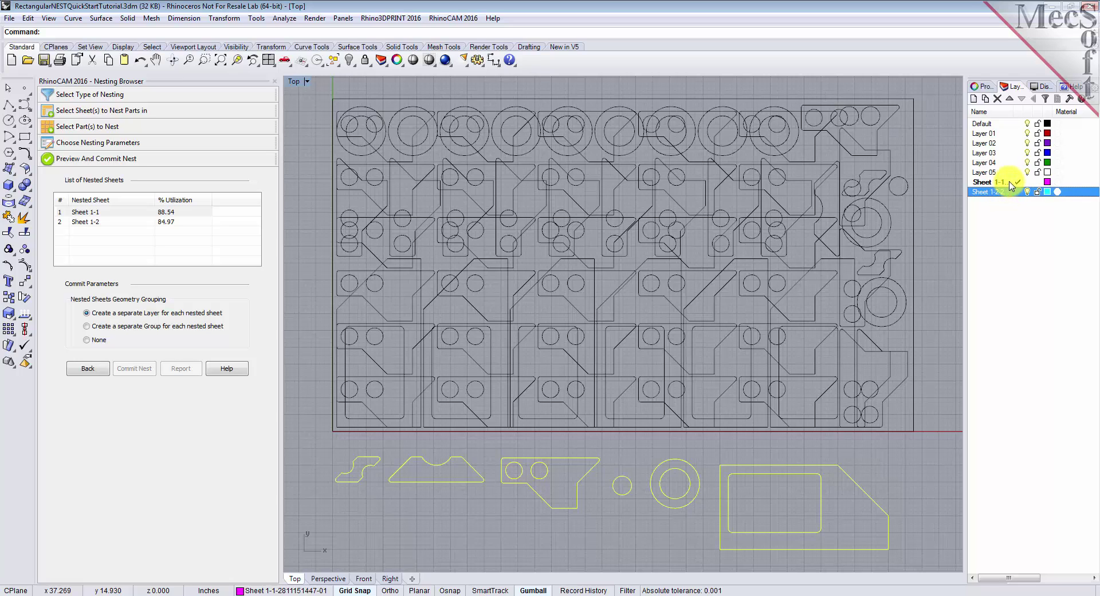
click(1010, 182)
click(1015, 192)
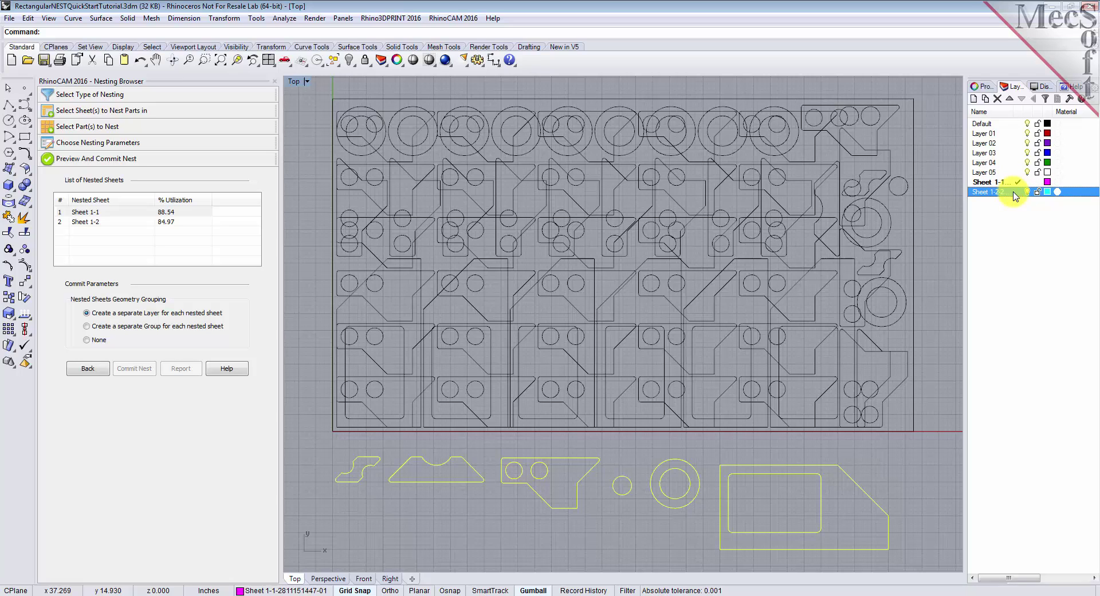